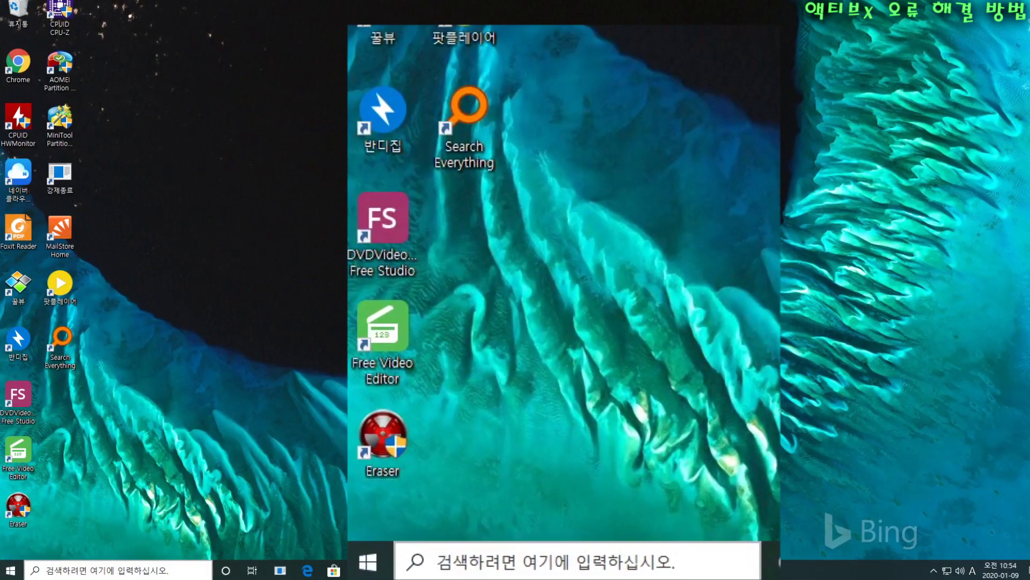
- Find Internet Explorer by searching for "explorer", run it with administrator rights, and close the browser window
left_click(63, 572)
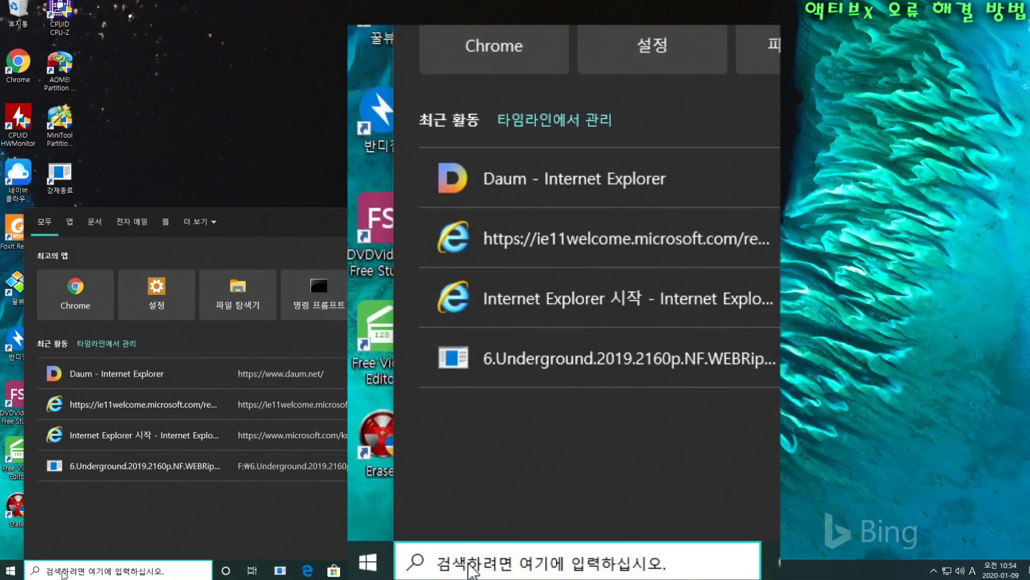
type("explorer")
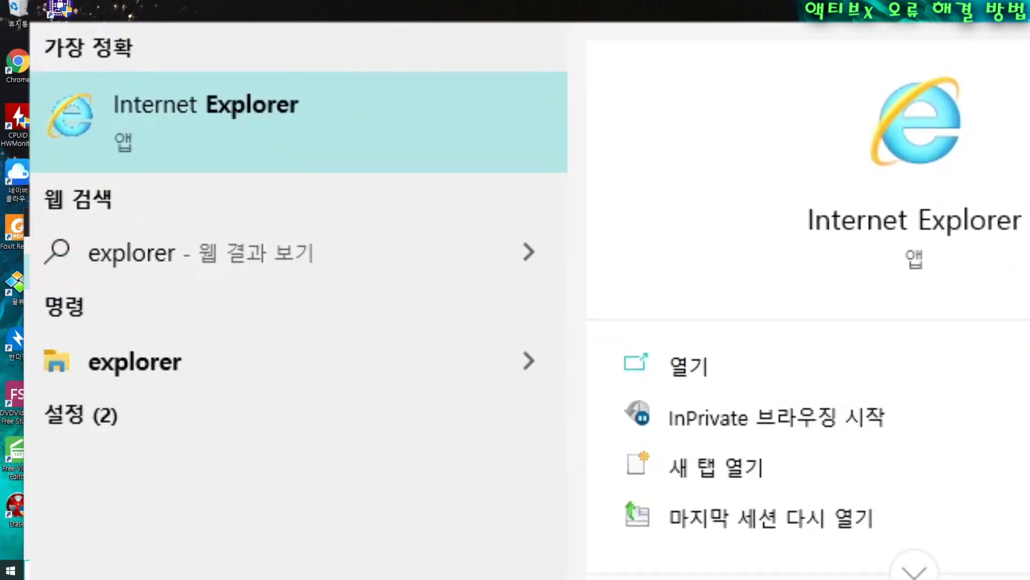
right_click(261, 140)
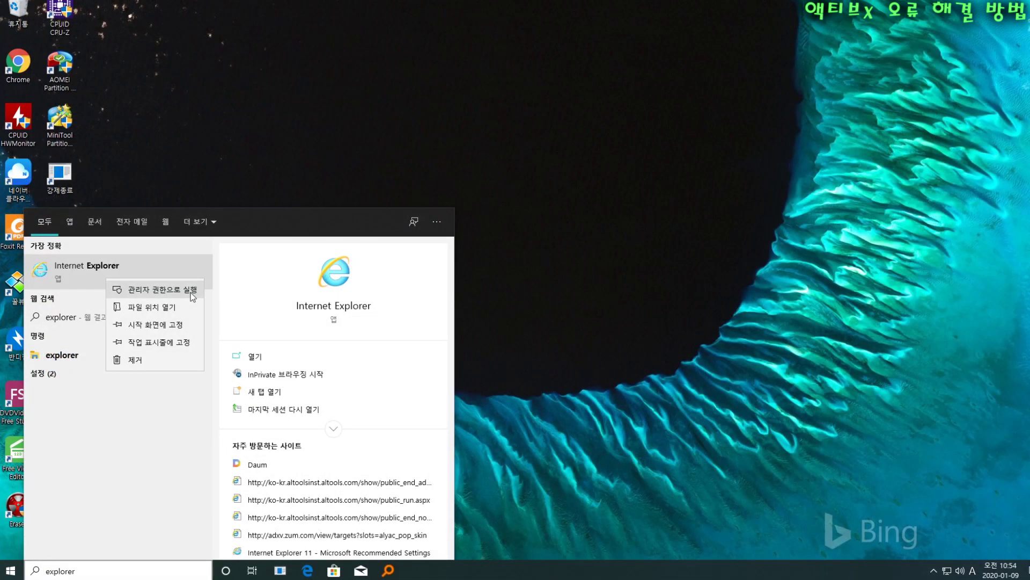
left_click(504, 182)
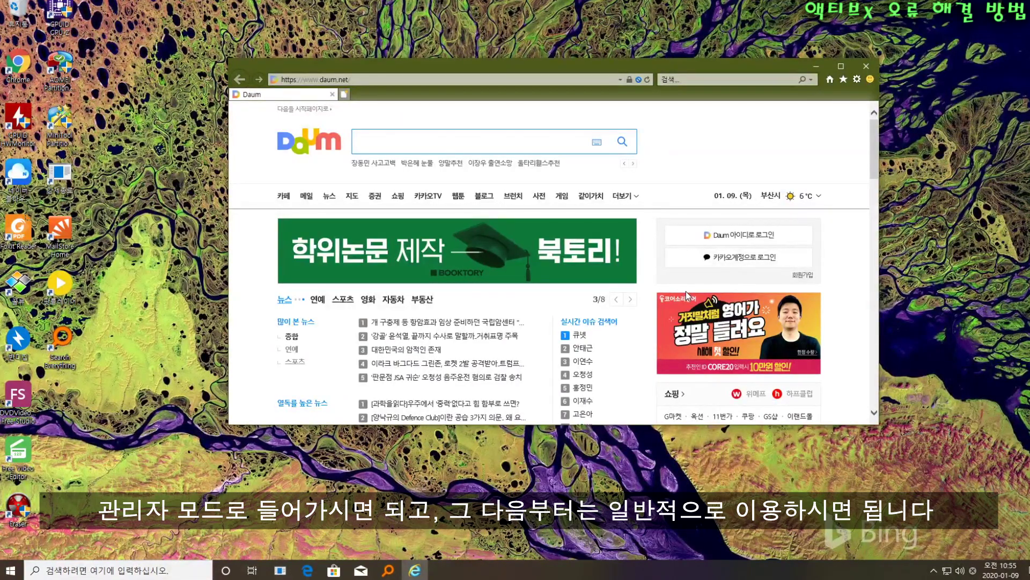
left_click(864, 69)
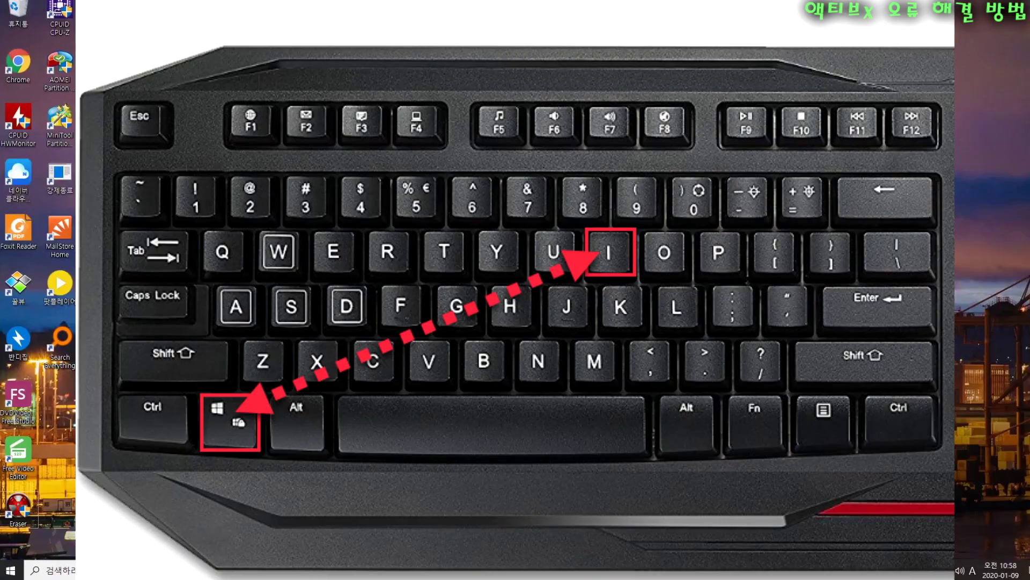
- Open the update and security section of Windows Settings and check for Windows updates
key("super+i")
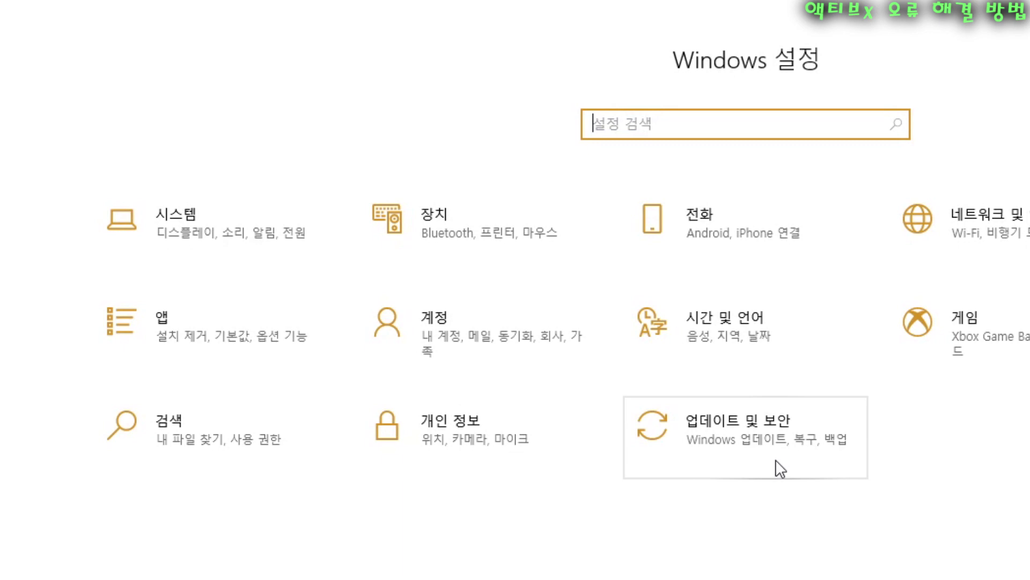
left_click(781, 468)
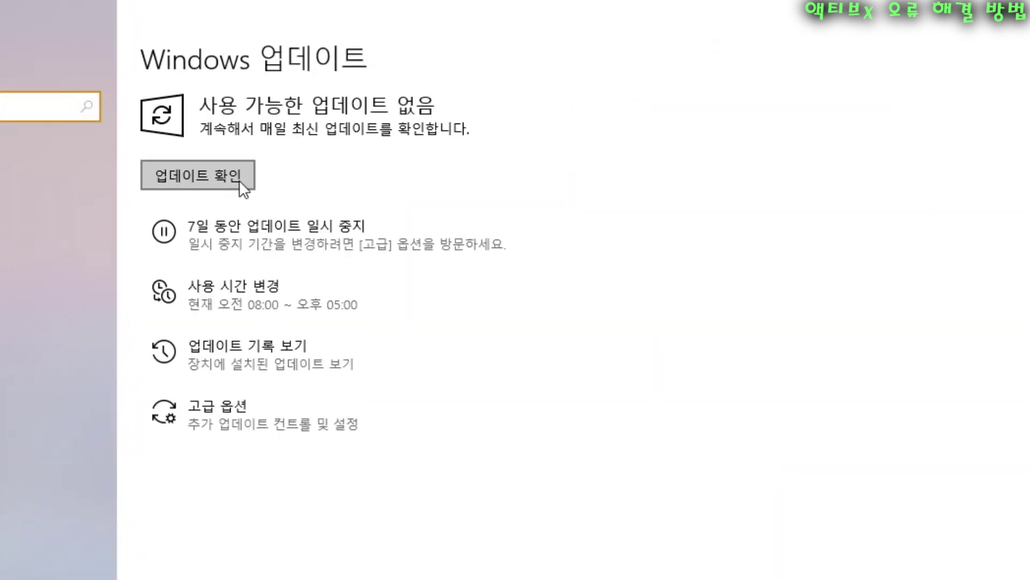
left_click(239, 176)
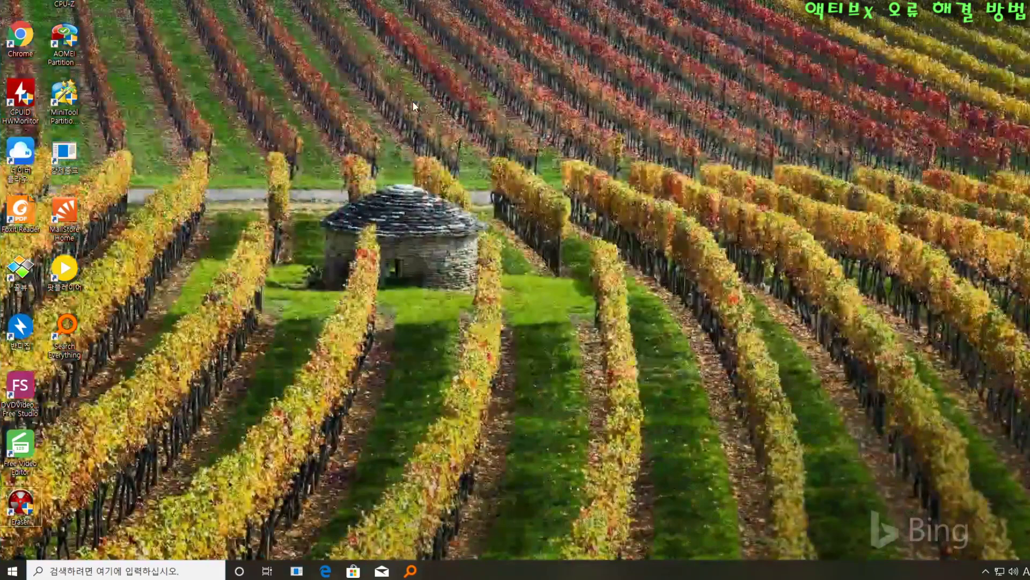
- Search Windows for "explorer" and open Internet Explorer
left_click(12, 571)
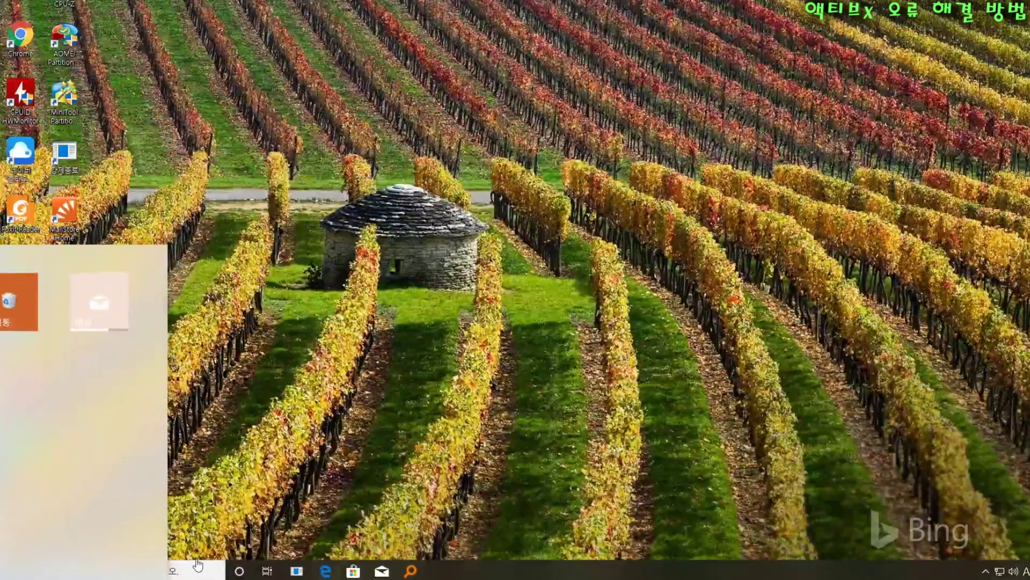
left_click(222, 570)
type("e")
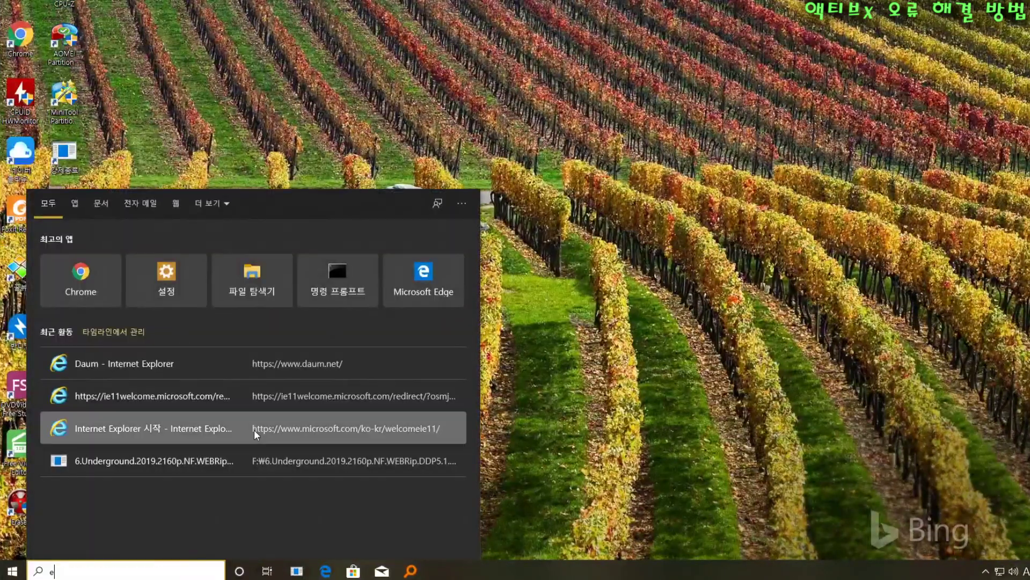
type("xplorer")
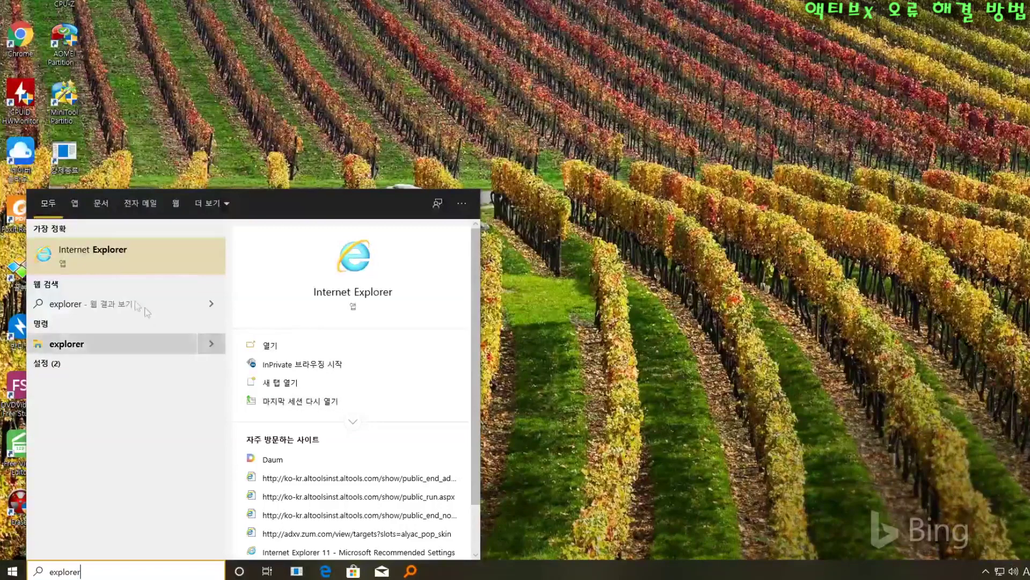
left_click(87, 256)
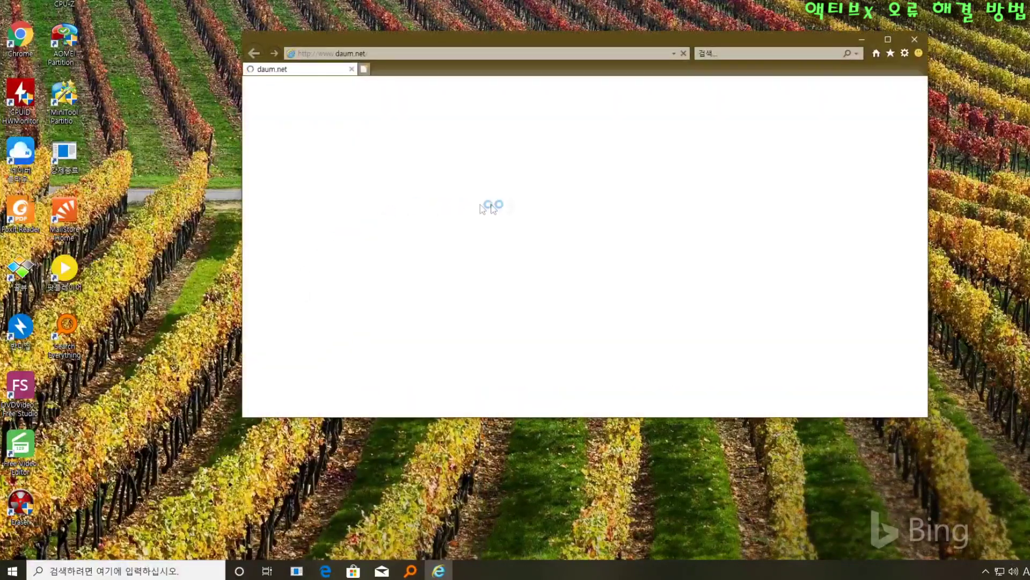
- Look up the Internet Explorer version information, and close the information dialog and the browser
left_click(905, 53)
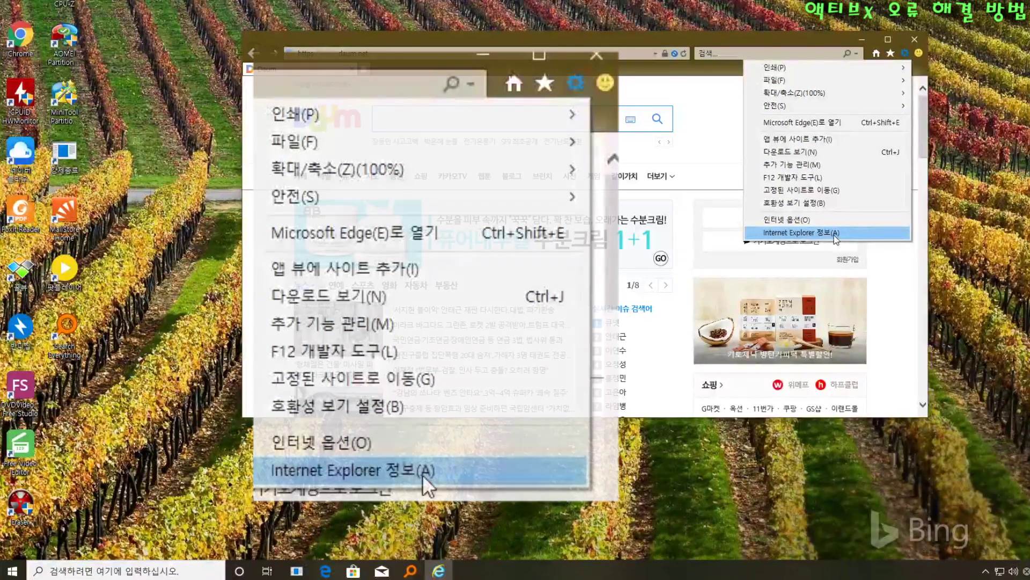
left_click(835, 234)
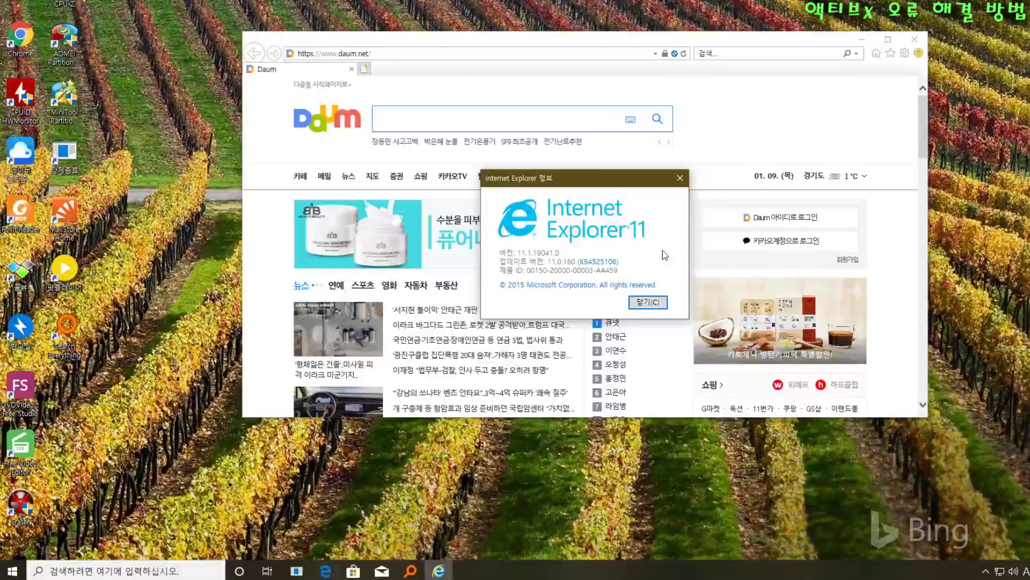
left_click(647, 302)
left_click(915, 40)
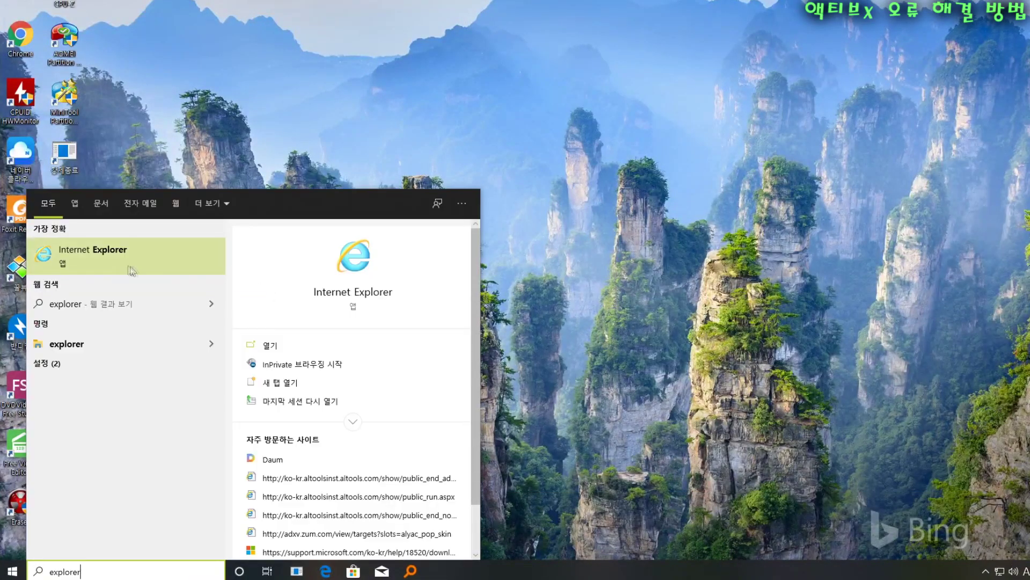
- Open Internet Explorer and search Google for "마이크로소프트 익스프롤러 11 다운로드"
left_click(131, 267)
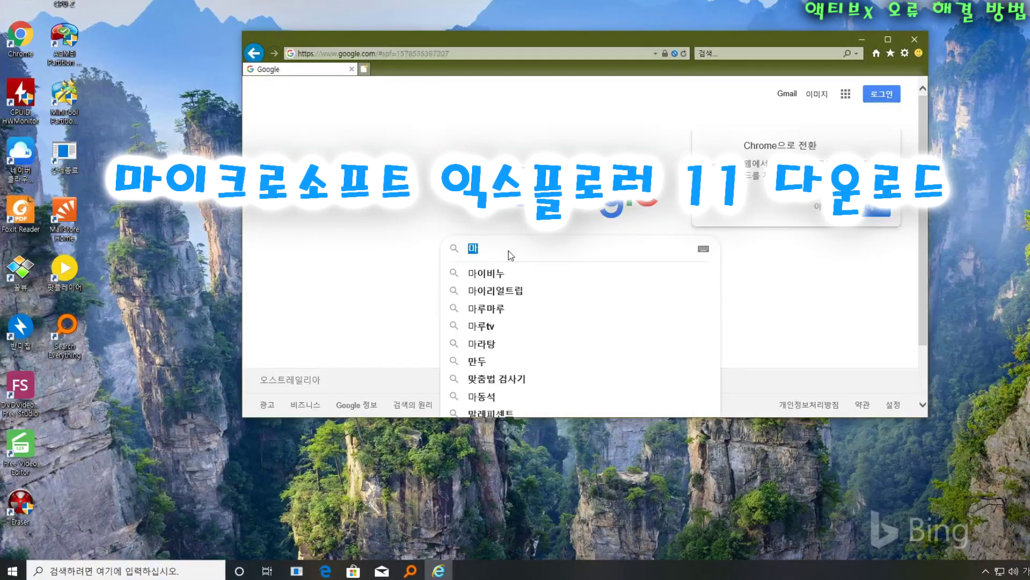
type("이")
type("크로소픝")
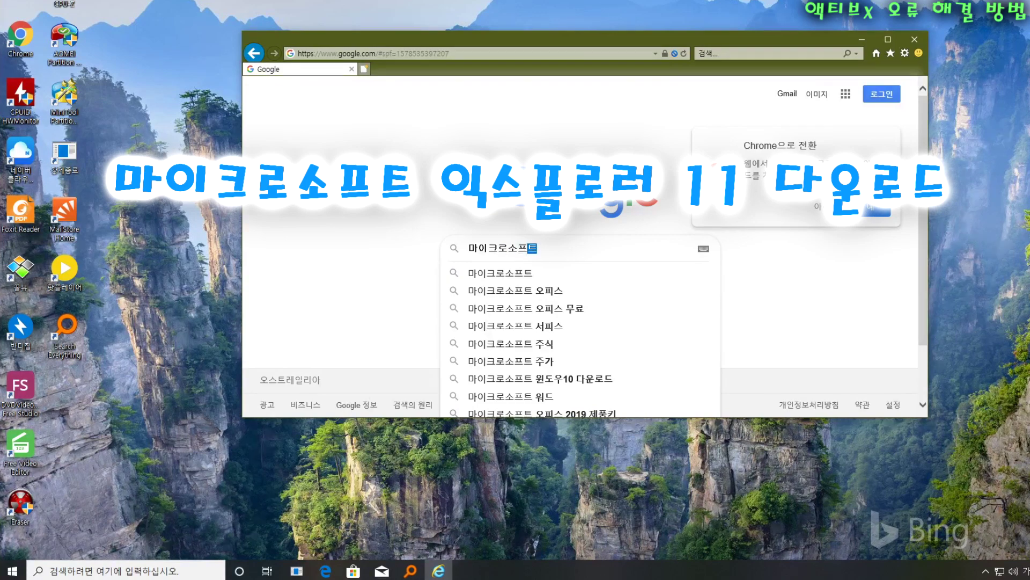
type(" 익스프롤러 1")
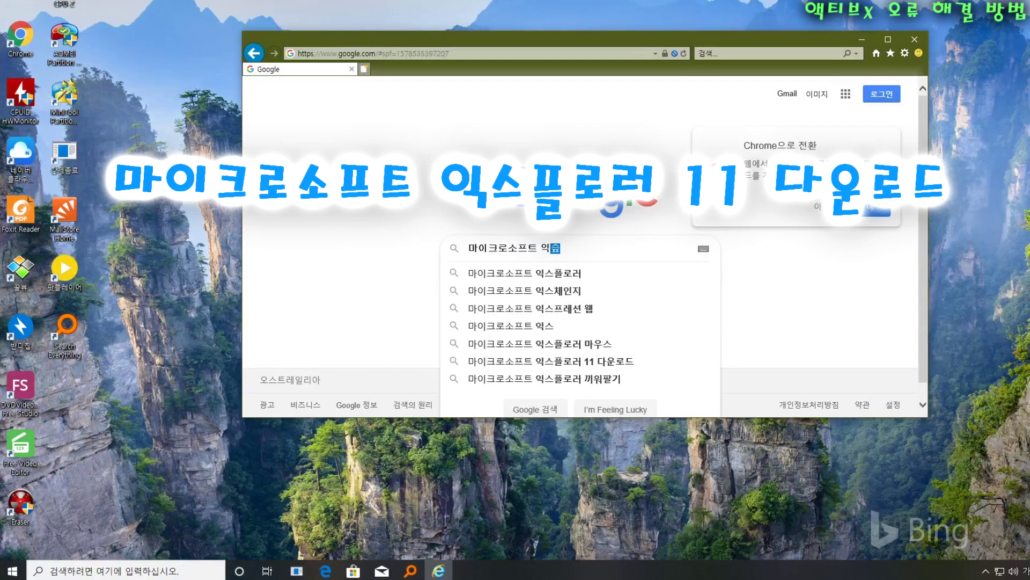
type("1 다운로드")
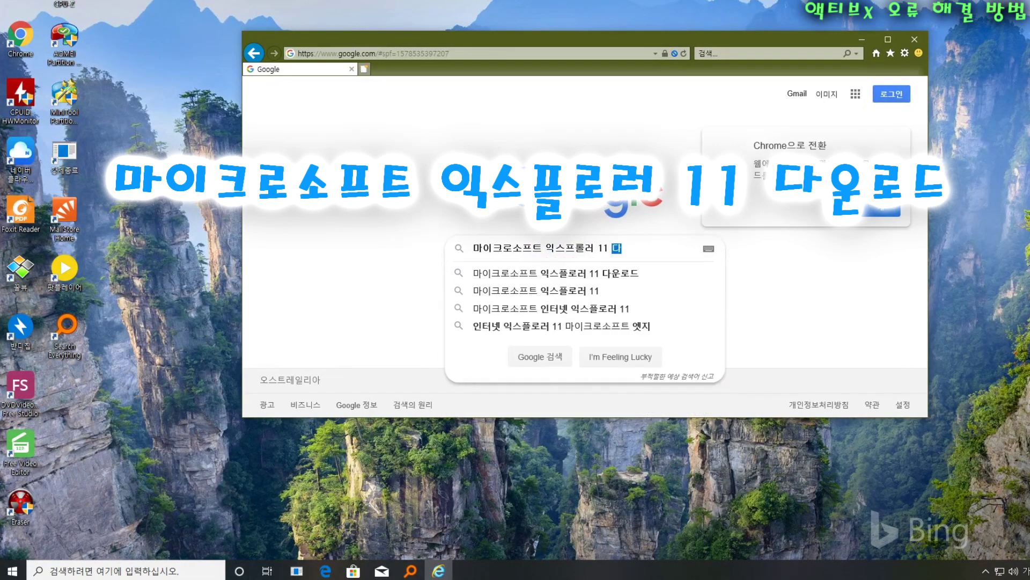
key("Return")
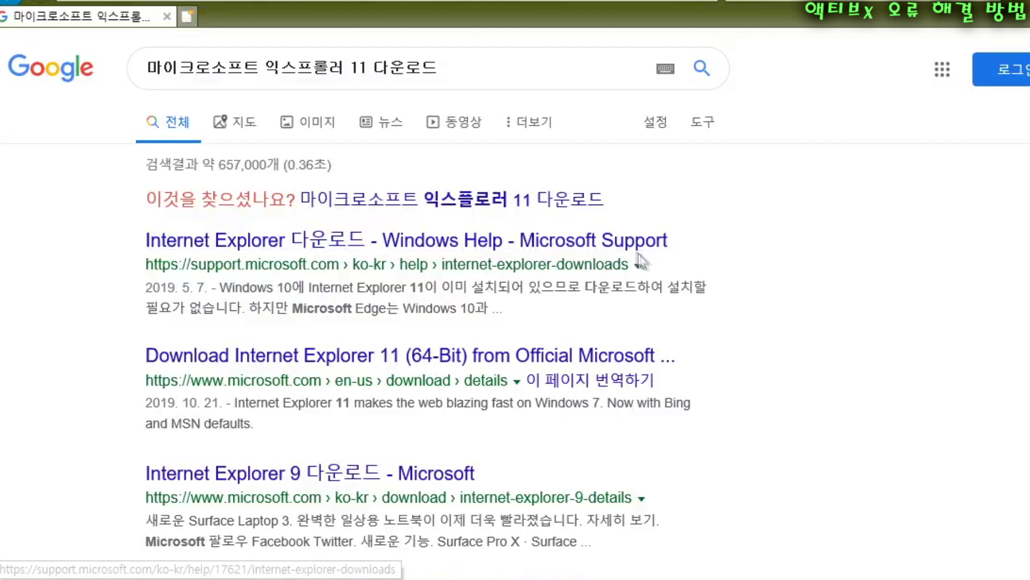
- Examine the Windows 10 download choices on Microsoft Support's Internet Explorer download page and open the computer's system information
left_click(337, 249)
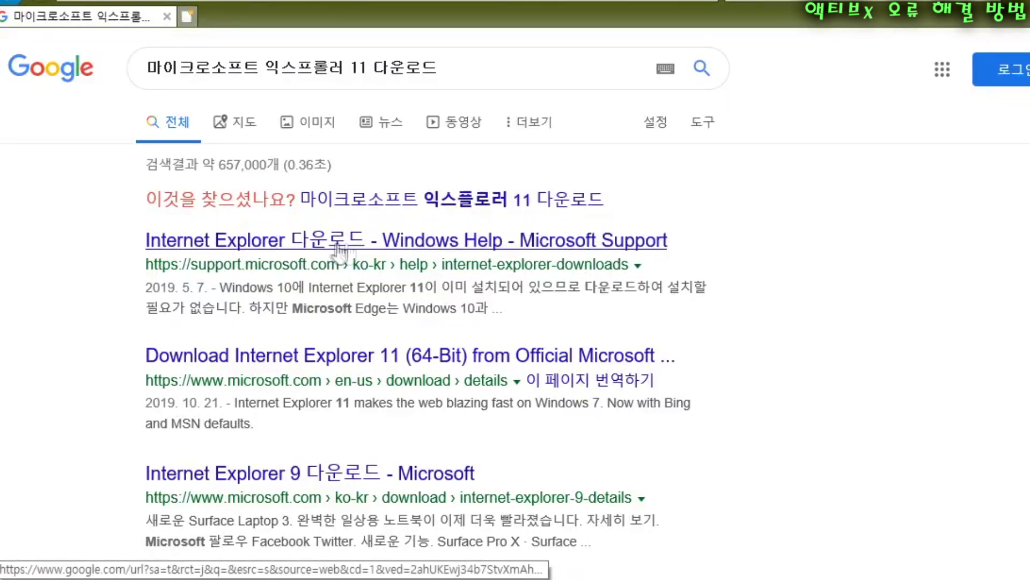
scroll(625, 417, "down", 2)
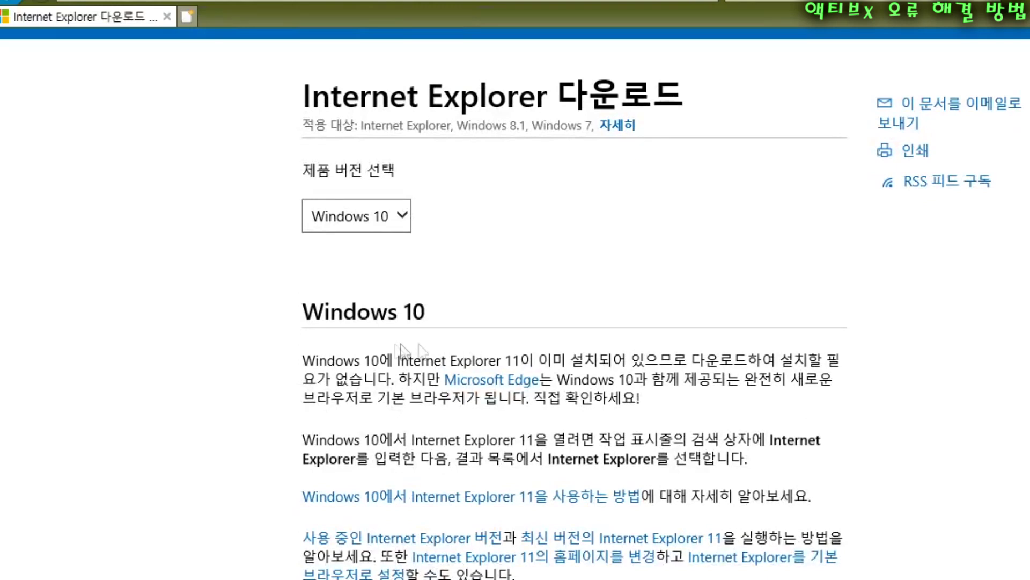
scroll(397, 351, "down", 5)
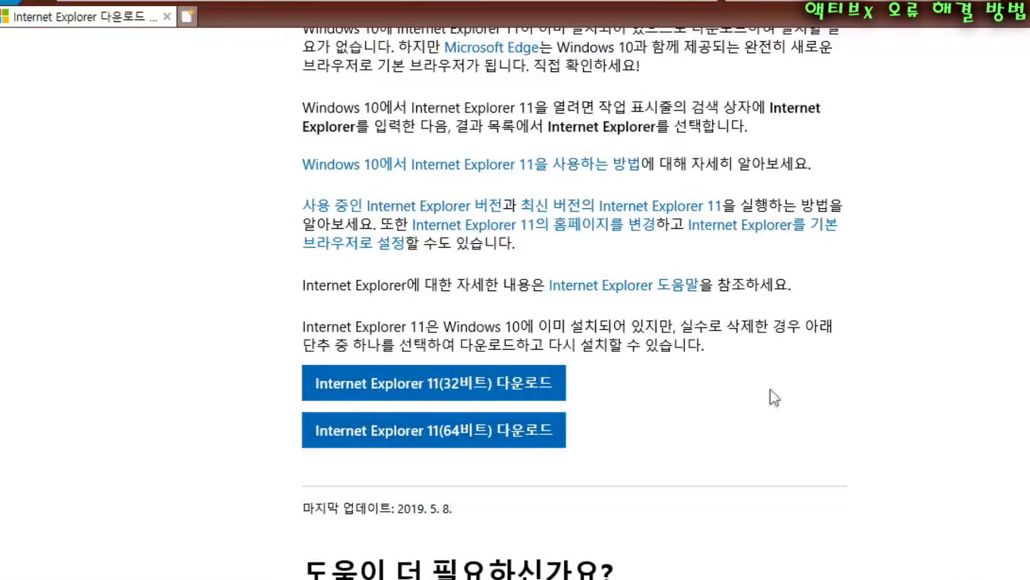
left_click_drag(748, 352, 571, 325)
left_click(817, 369)
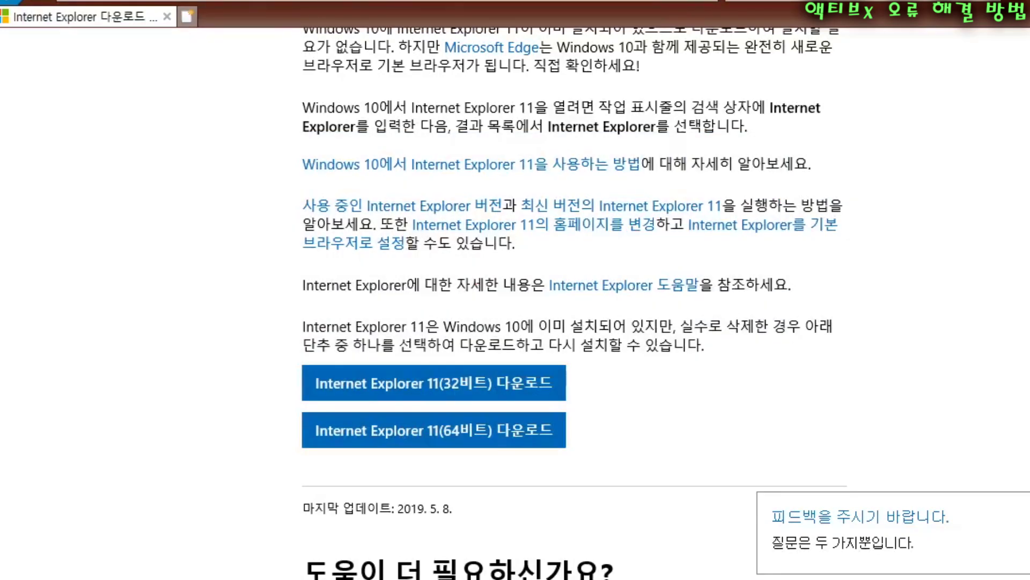
key("super+Pause")
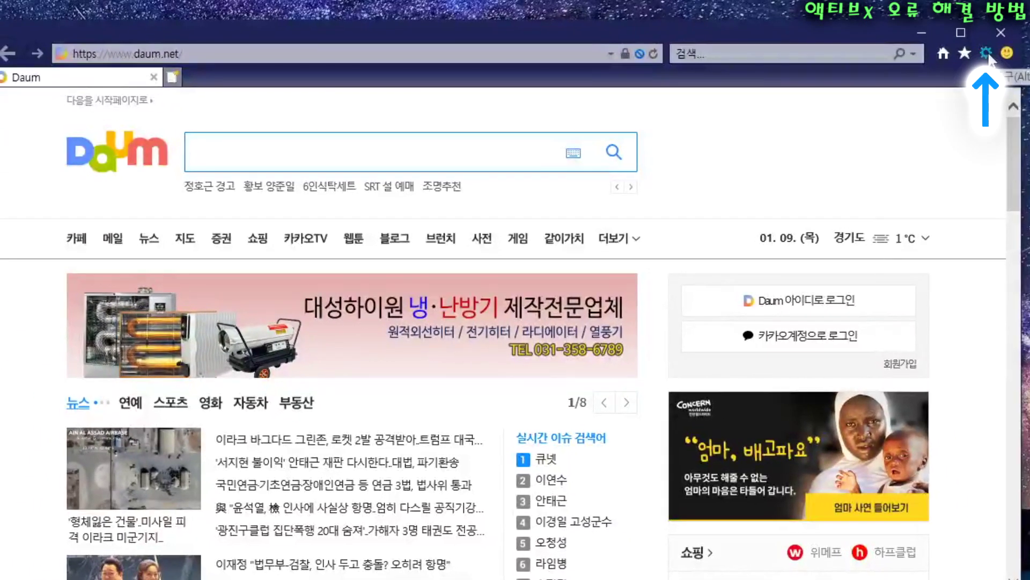
- Open the custom security level settings for the Internet zone in Internet Explorer's Internet options
left_click(987, 53)
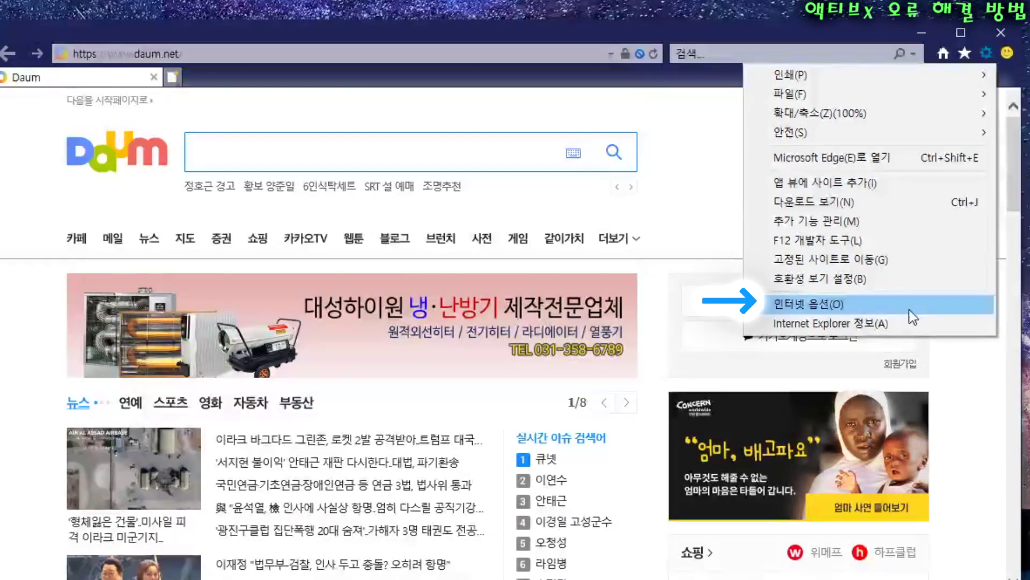
left_click(909, 310)
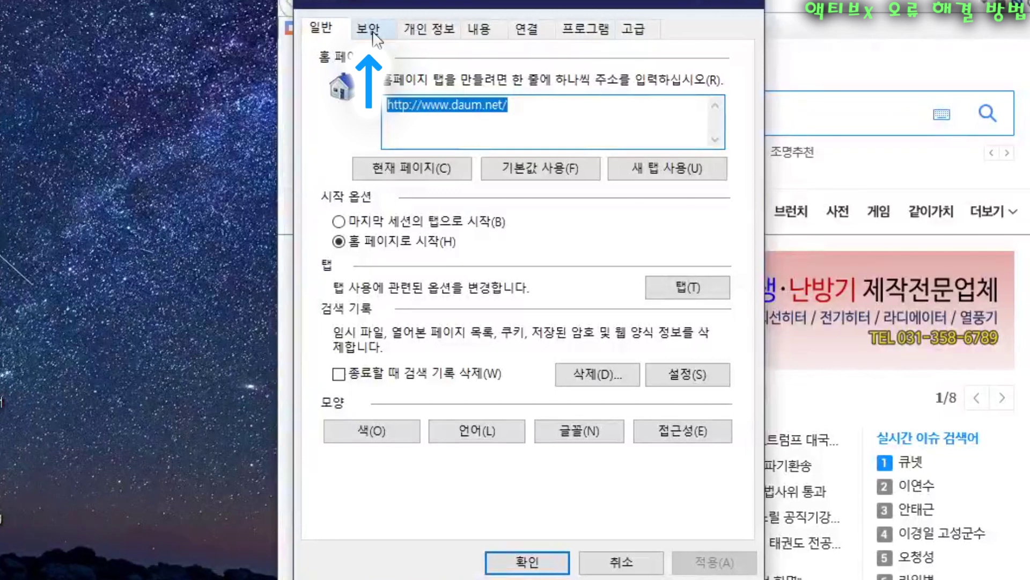
left_click(370, 30)
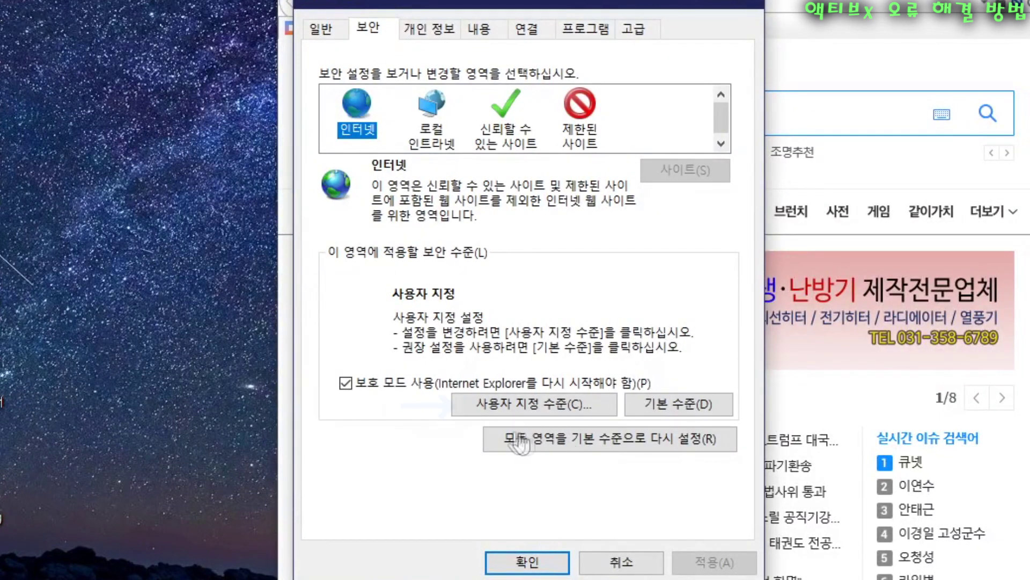
left_click(492, 408)
- Try the other options for "ActiveX 컨트롤 및 플러그 인 실행" in the Internet zone settings, and set it to 사용
scroll(508, 223, "down", 2)
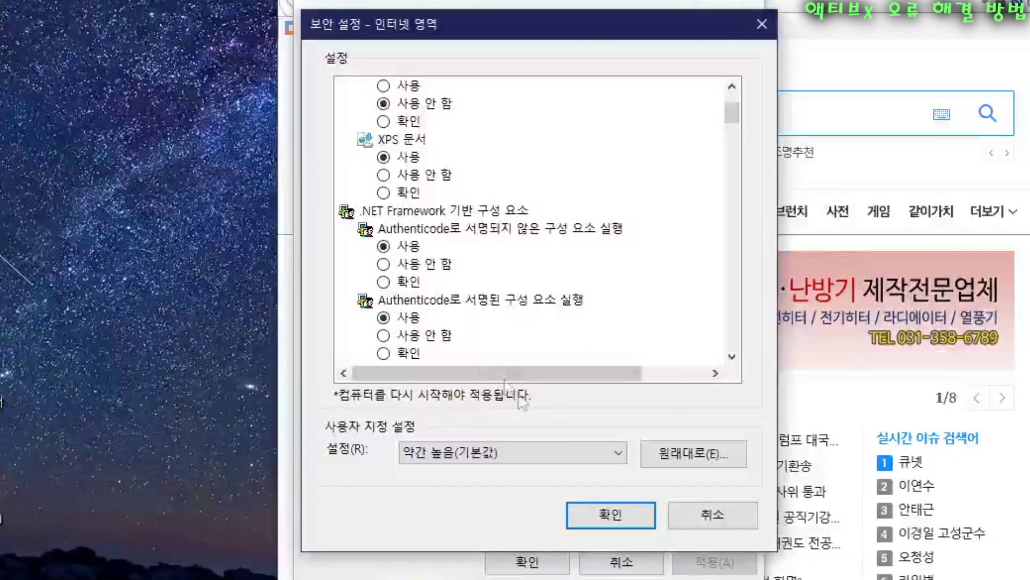
scroll(515, 204, "down", 5)
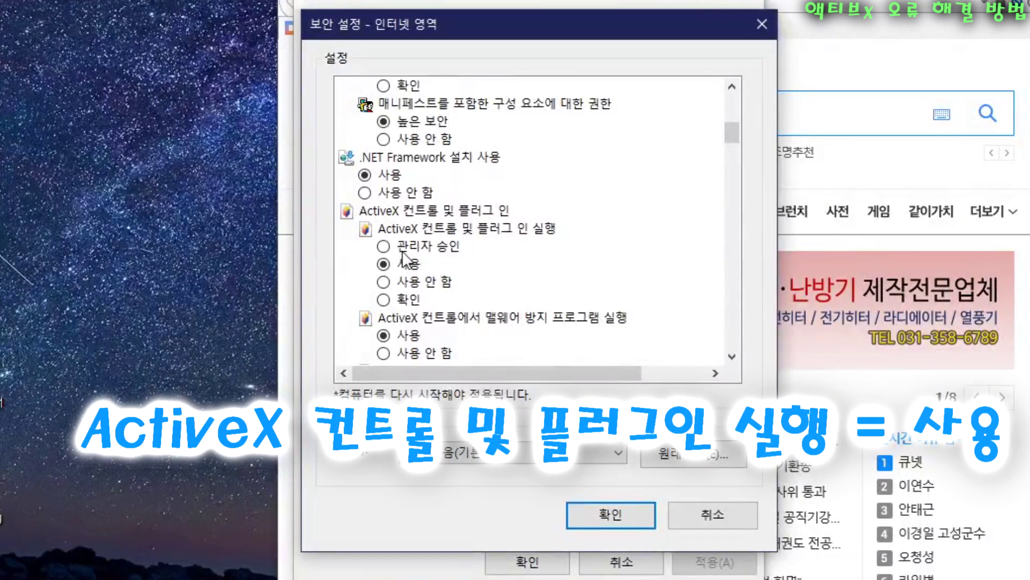
left_click(438, 247)
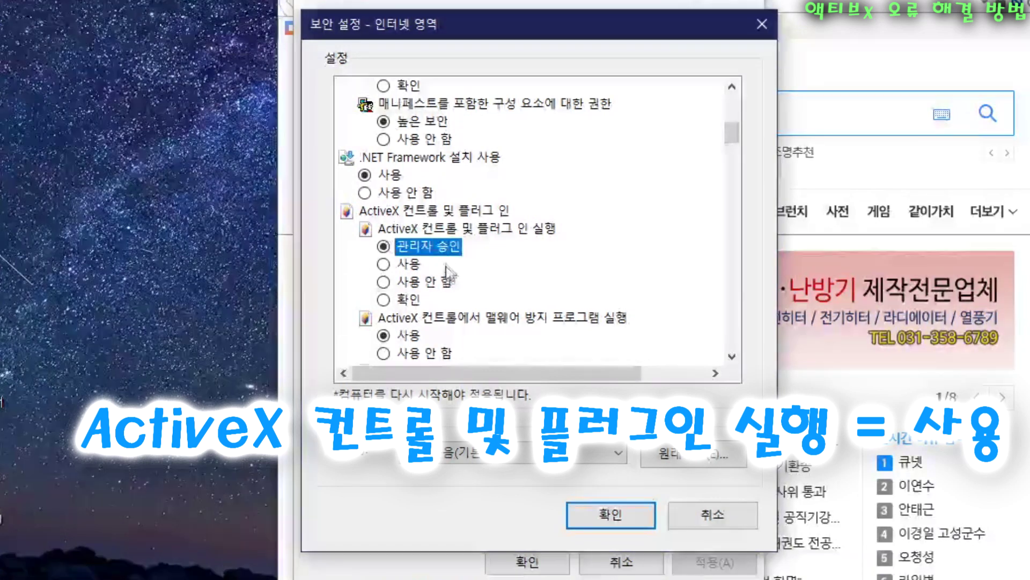
left_click(446, 283)
left_click(411, 301)
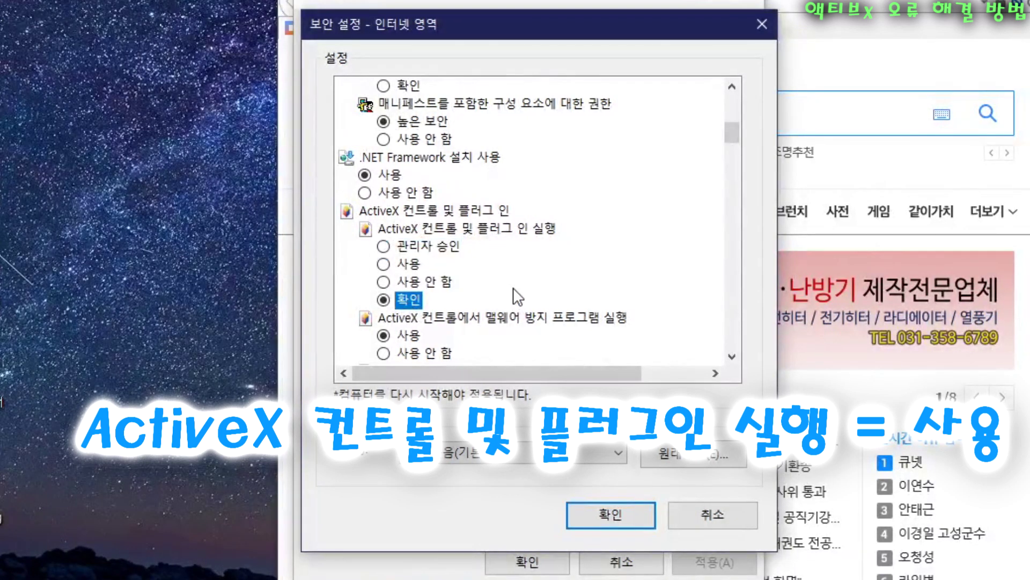
left_click(420, 264)
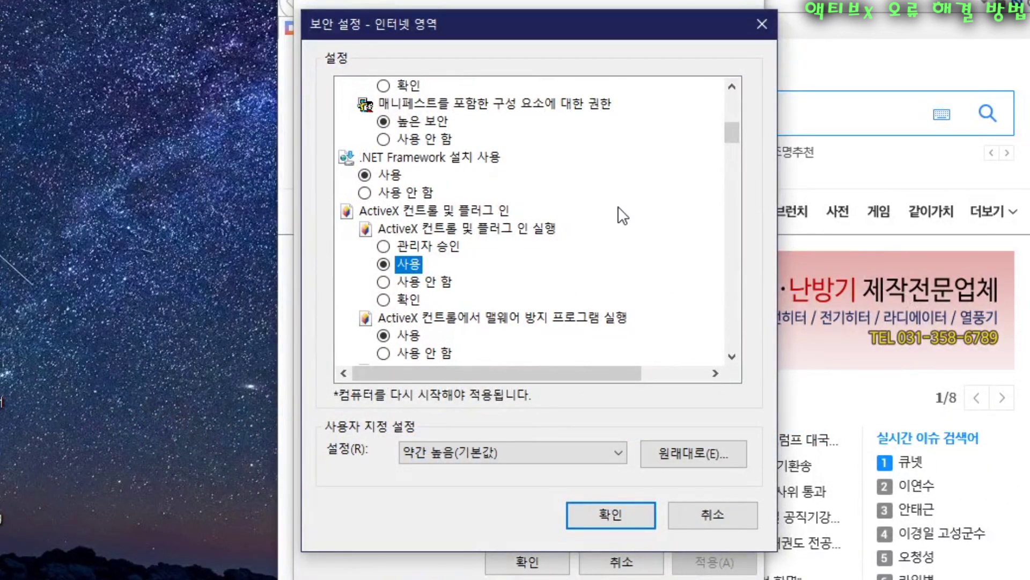
- Set "서명 안 된 ActiveX 컨트롤 다운로드" to 사용 안 함 (권장) in the Internet zone's security settings
scroll(546, 223, "down", 1)
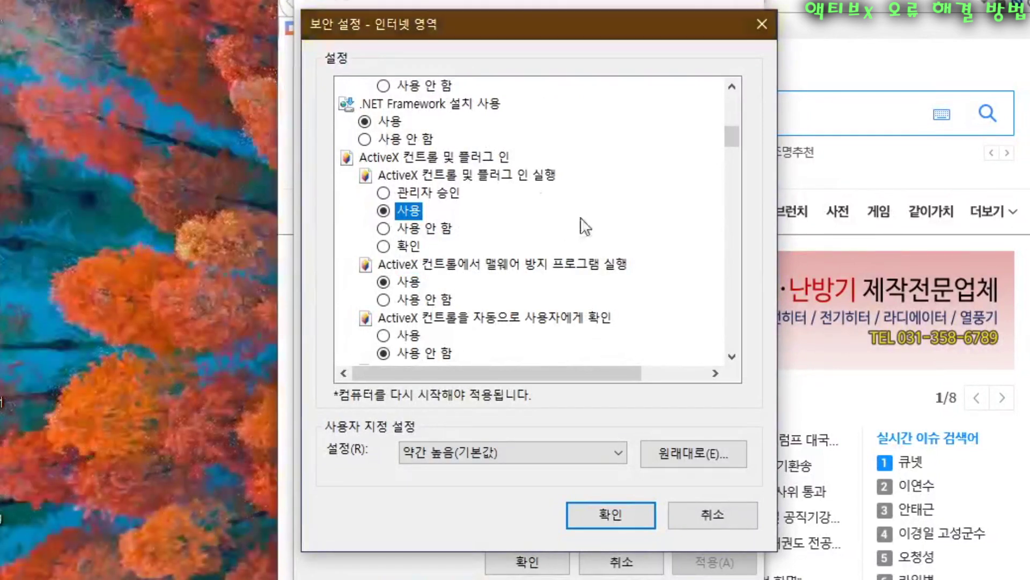
scroll(586, 226, "down", 4)
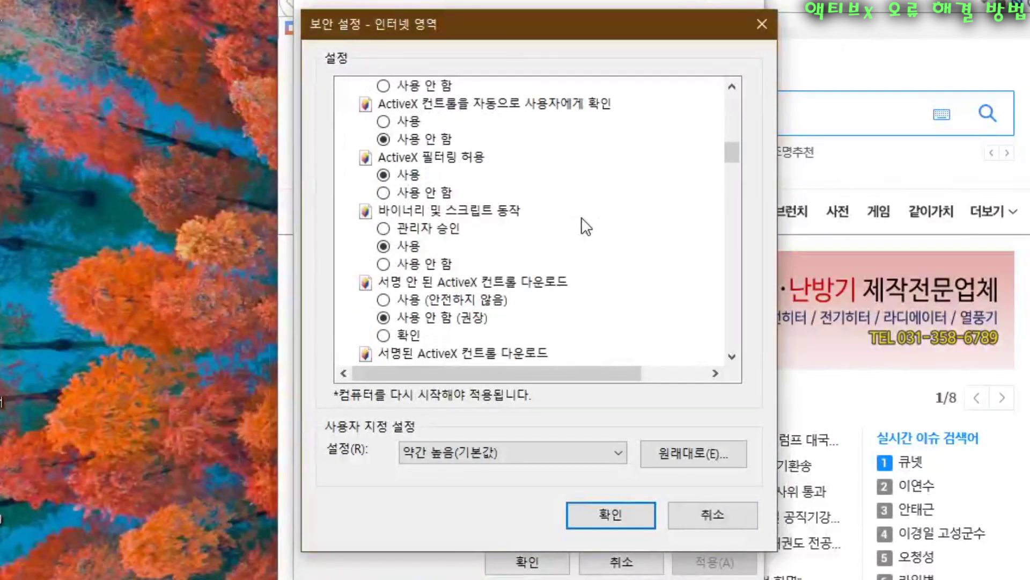
scroll(586, 226, "down", 2)
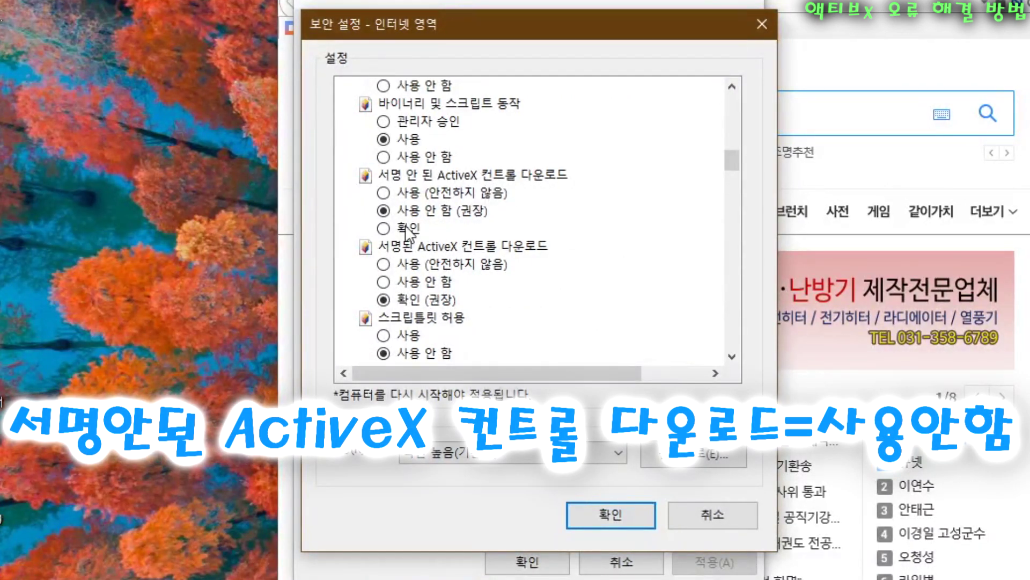
key("Up")
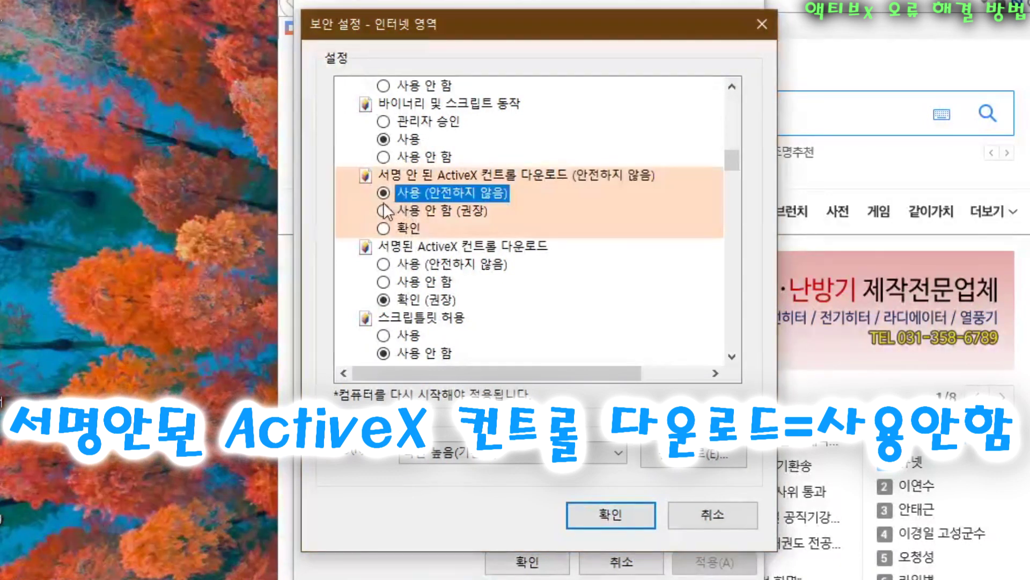
left_click(383, 213)
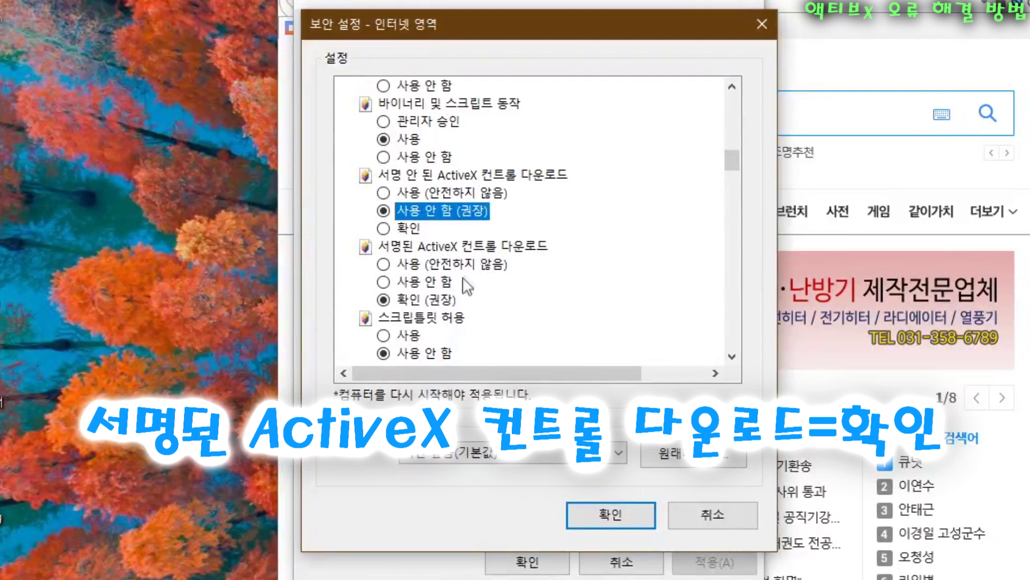
- Set "서명된 ActiveX 컨트롤 다운로드" to 확인 (권장) and confirm the changes to the Internet zone's settings
left_click(445, 266)
left_click(436, 282)
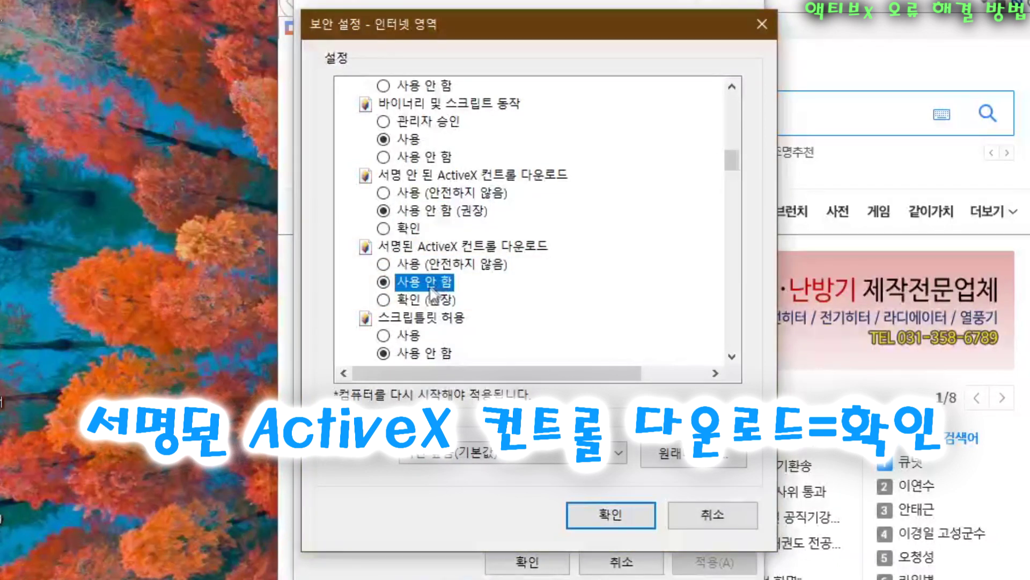
left_click(429, 301)
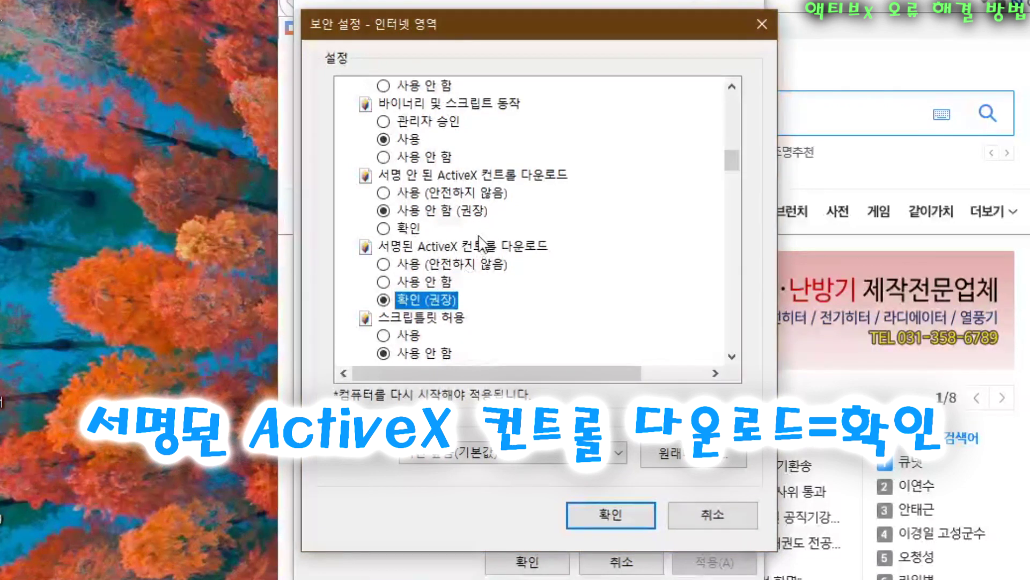
left_click(615, 514)
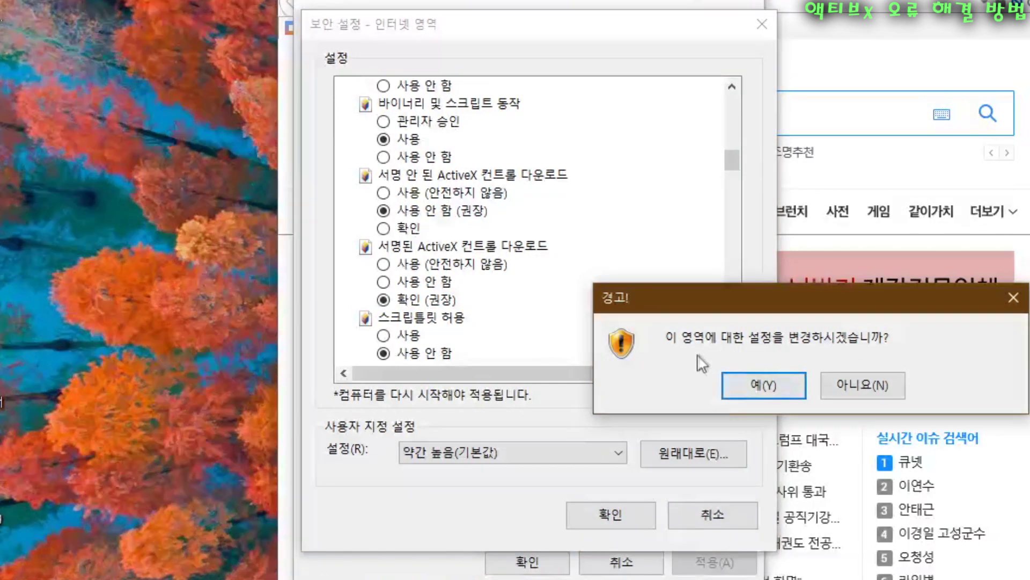
left_click(777, 388)
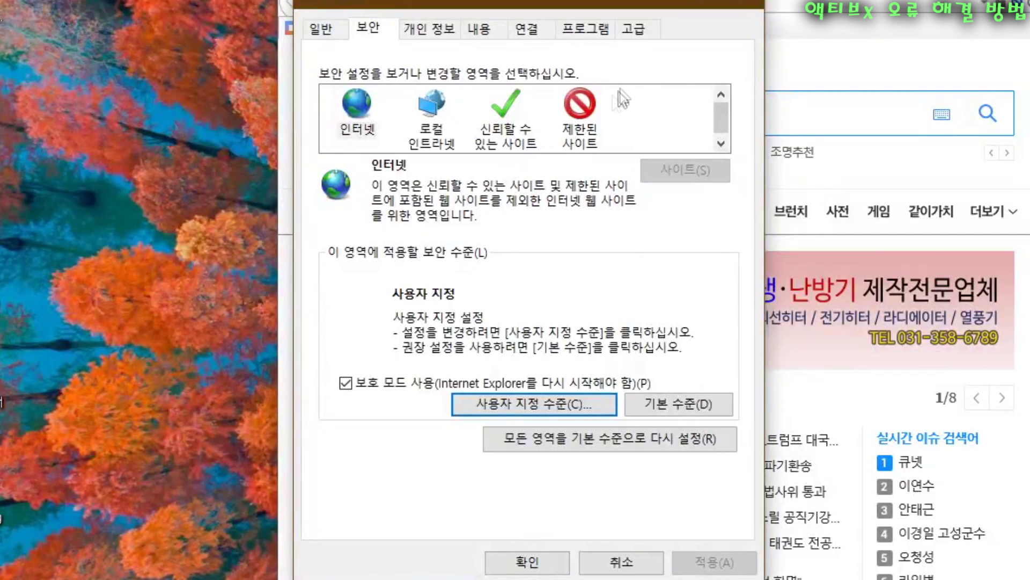
- Leave 향상된 보호 모드 사용 and 향상된 보호 모드를 위해 64비트 프로세스 사용 unchecked in the advanced Internet options and save the options
left_click(636, 30)
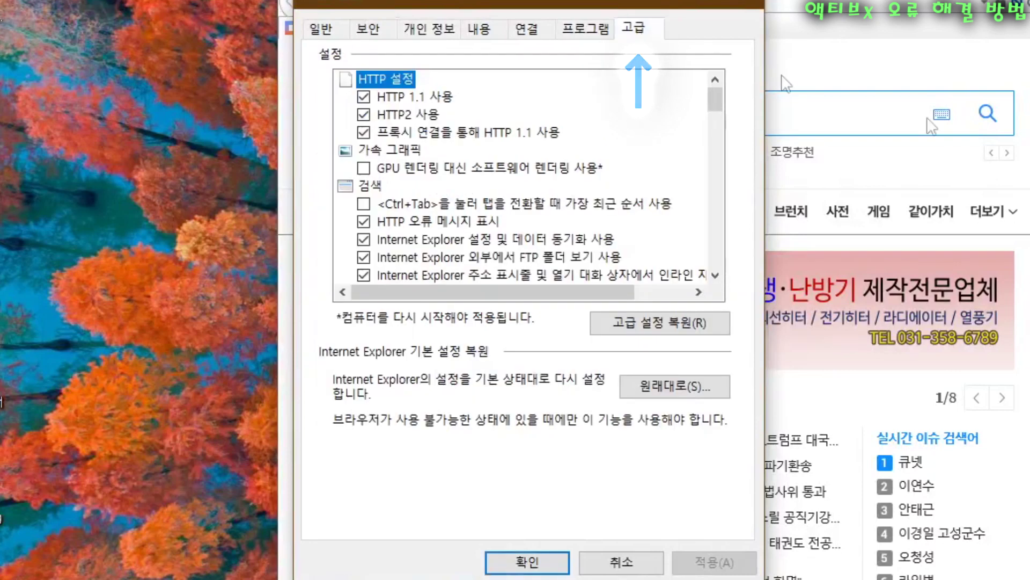
left_click(379, 188)
scroll(523, 178, "down", 4)
scroll(523, 178, "down", 6)
left_click(375, 163)
scroll(432, 180, "down", 1)
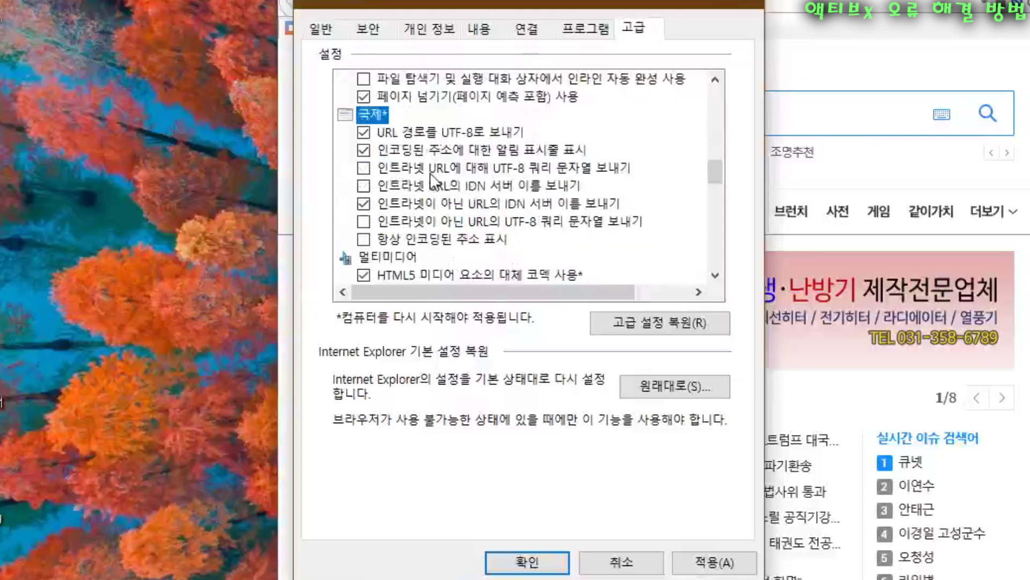
scroll(432, 180, "down", 2)
left_click(424, 171)
scroll(413, 161, "down", 4)
left_click(375, 96)
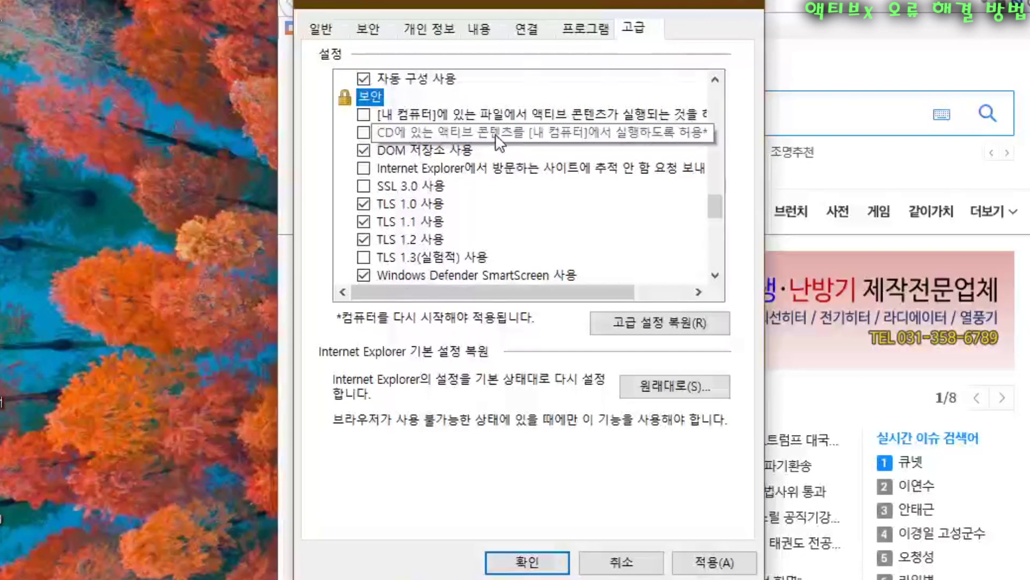
scroll(500, 142, "down", 6)
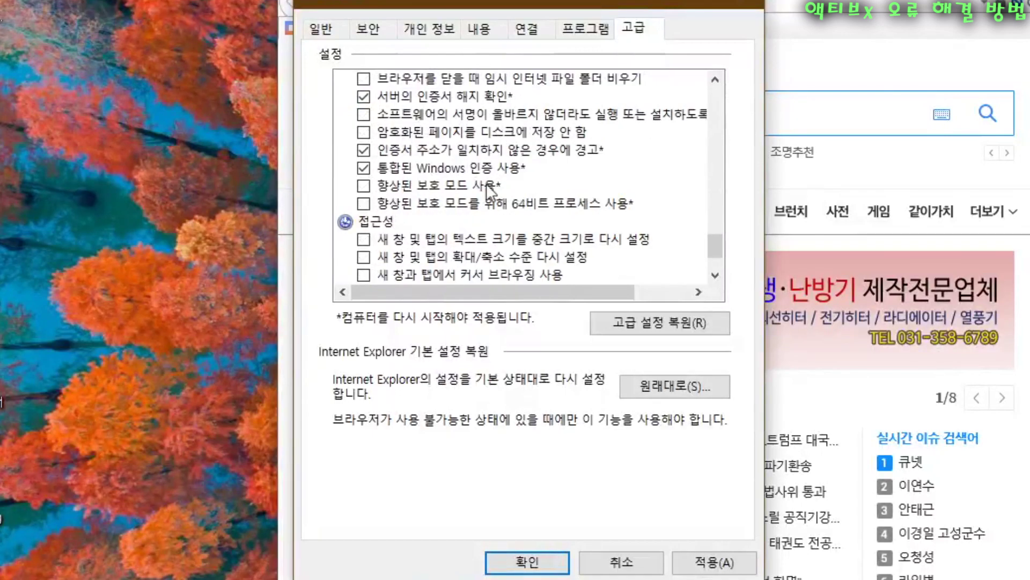
left_click(450, 189)
left_click(447, 203)
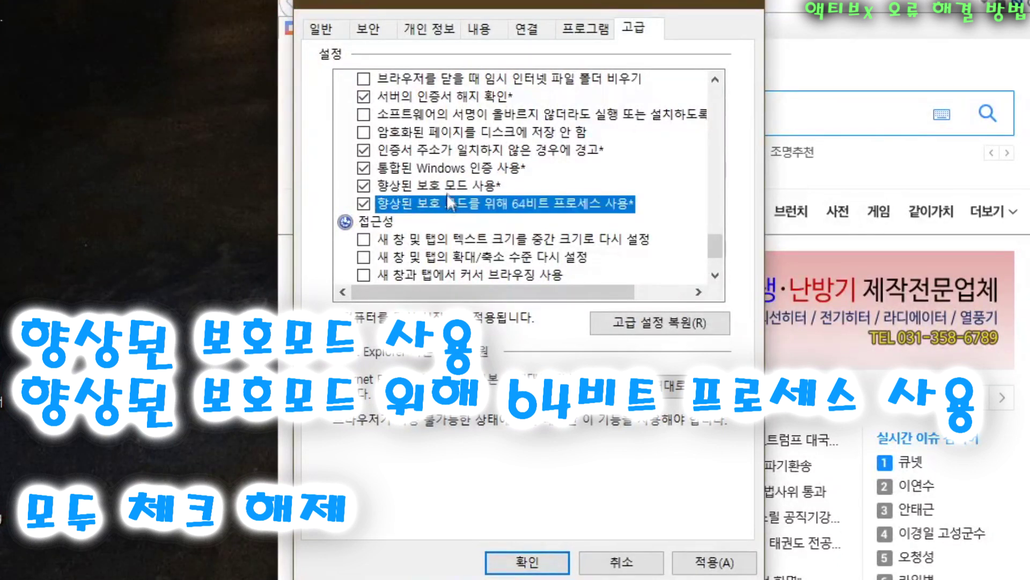
left_click(447, 185)
left_click(452, 204)
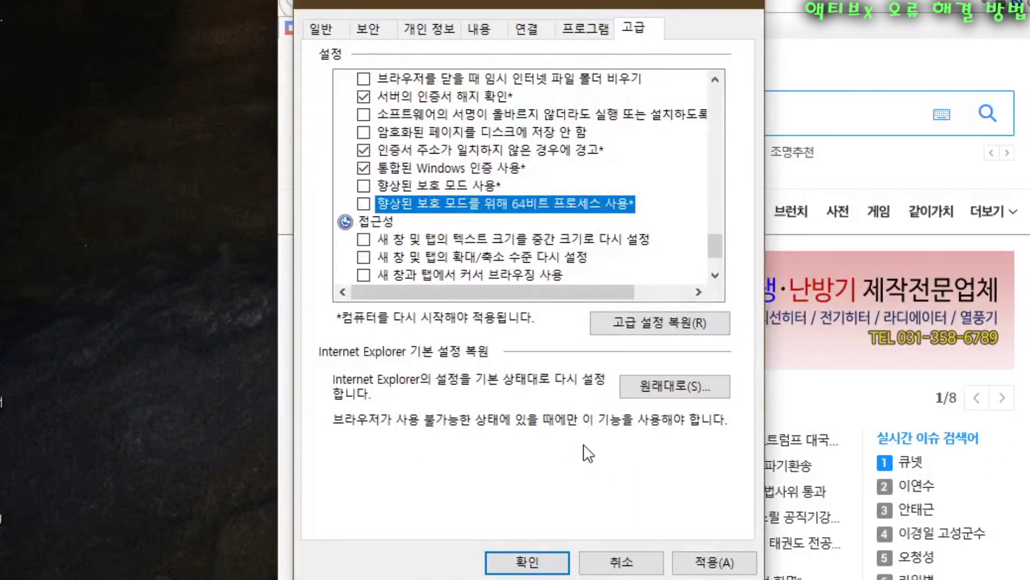
left_click(527, 562)
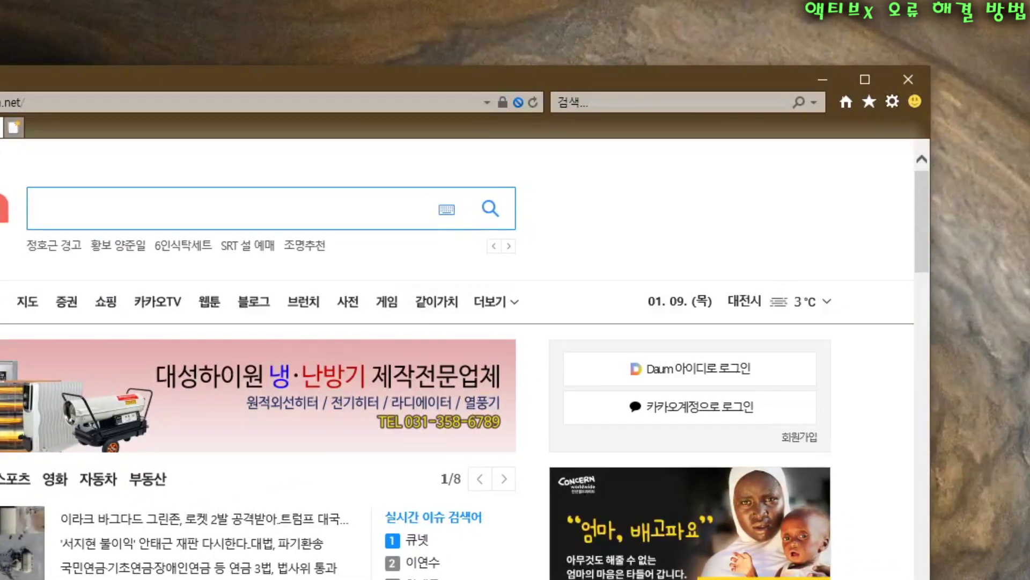
- Turn off ActiveX 필터링 in Internet Explorer's safety options
left_click(888, 105)
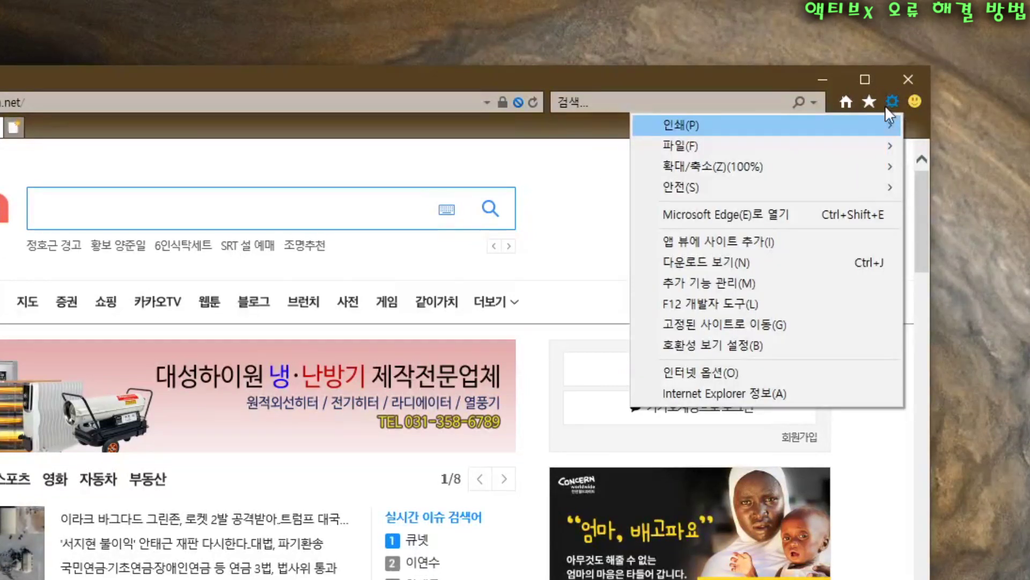
mouse_move(875, 185)
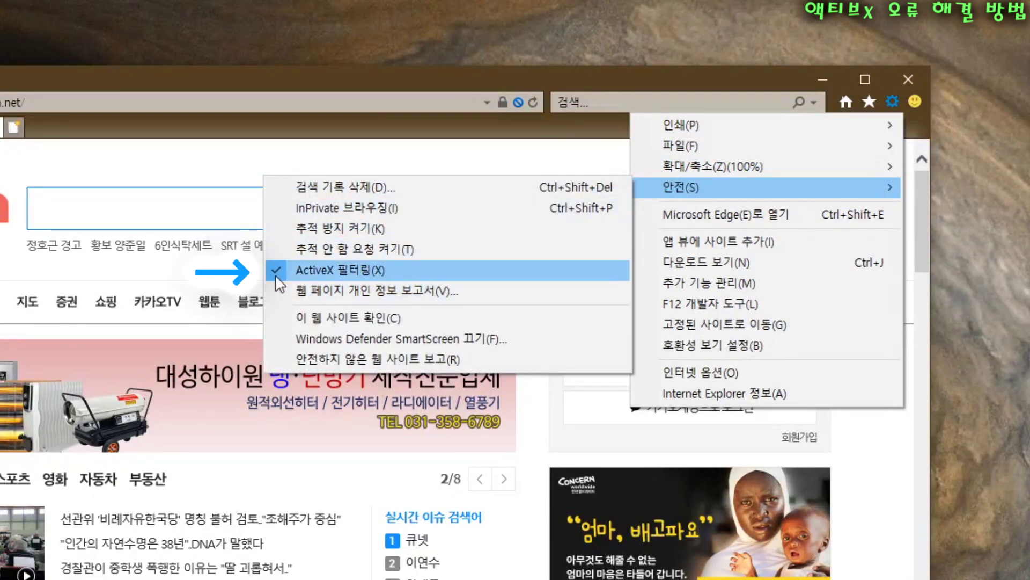
left_click(371, 272)
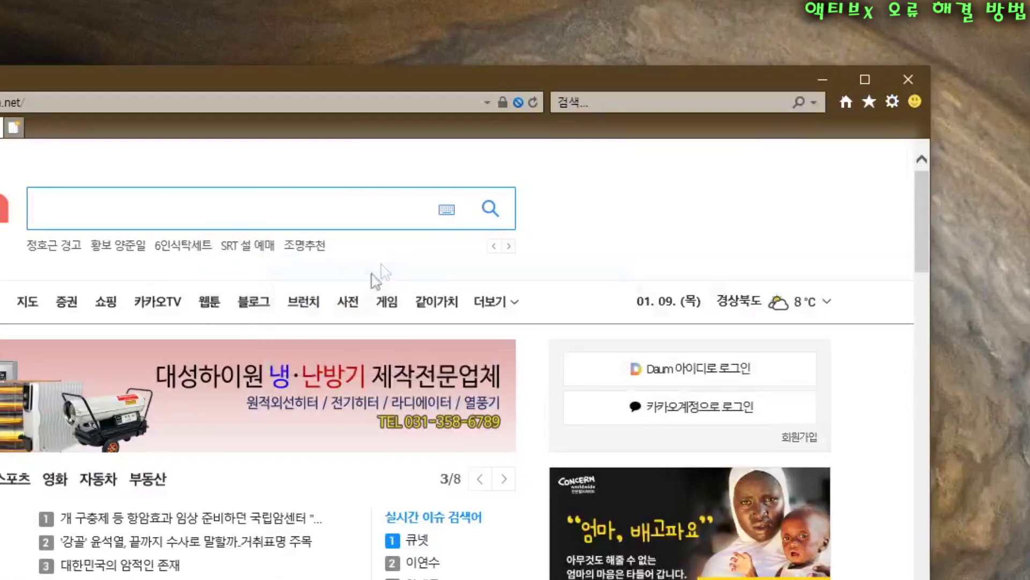
- Turn ActiveX 필터링 back on and check its state in the safety options
left_click(891, 100)
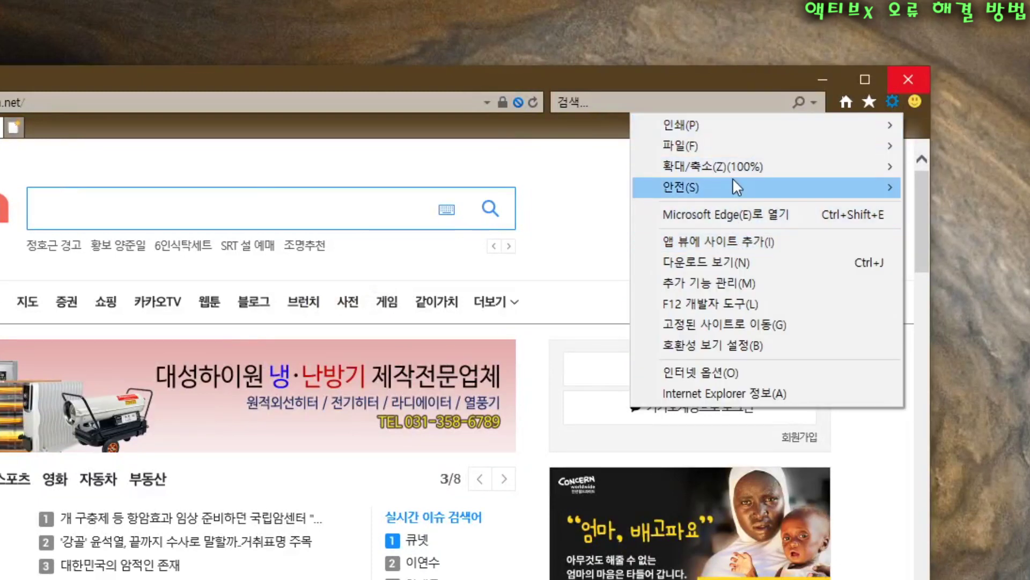
mouse_move(718, 182)
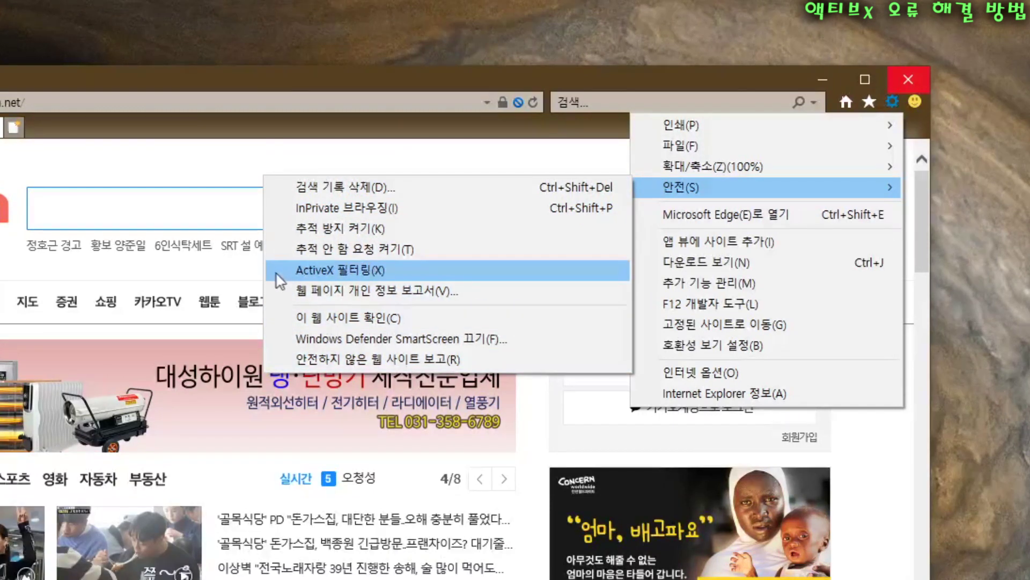
left_click(341, 271)
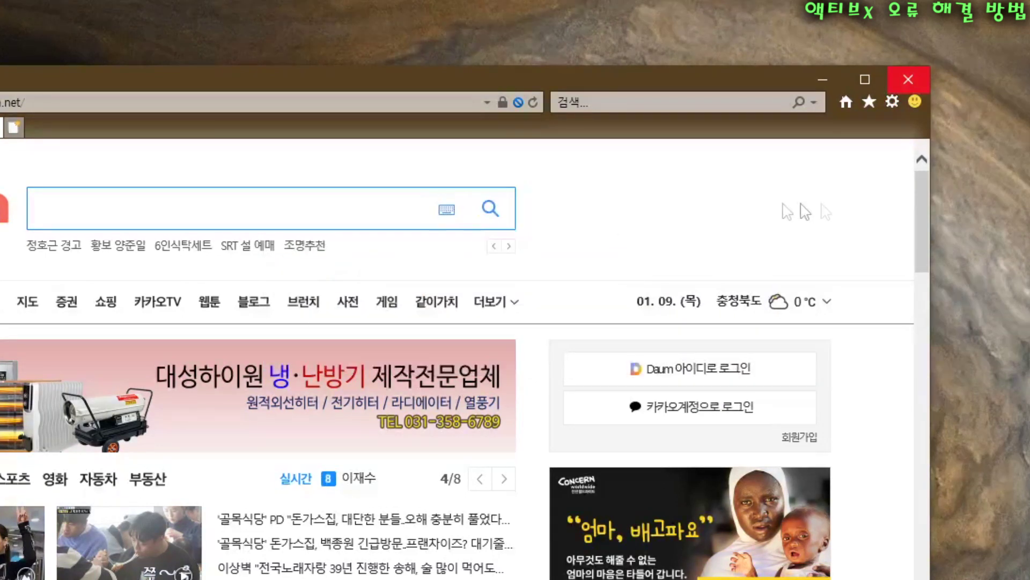
left_click(890, 102)
mouse_move(816, 182)
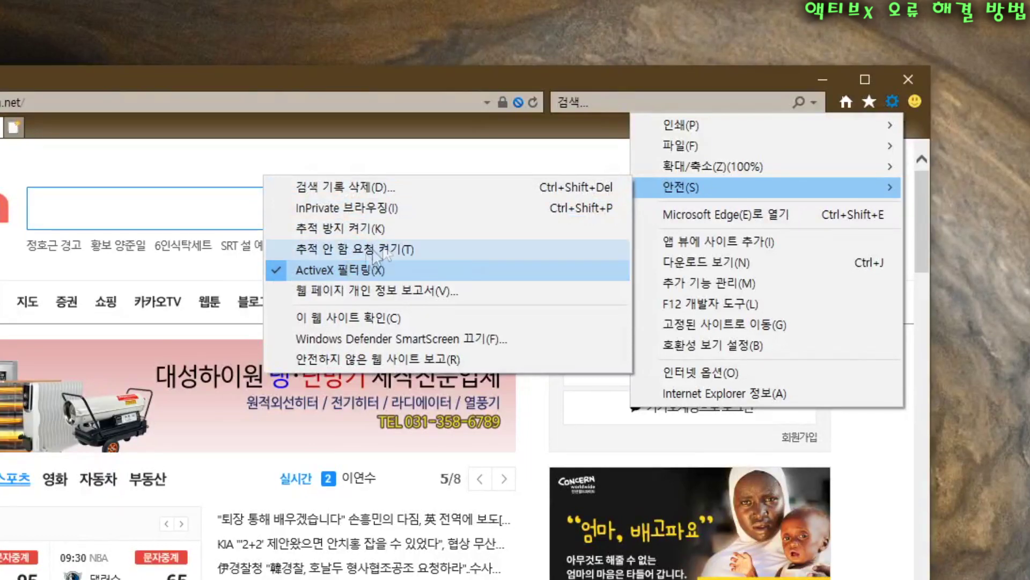
left_click(488, 161)
scroll(755, 333, "down", 3)
scroll(754, 332, "up", 3)
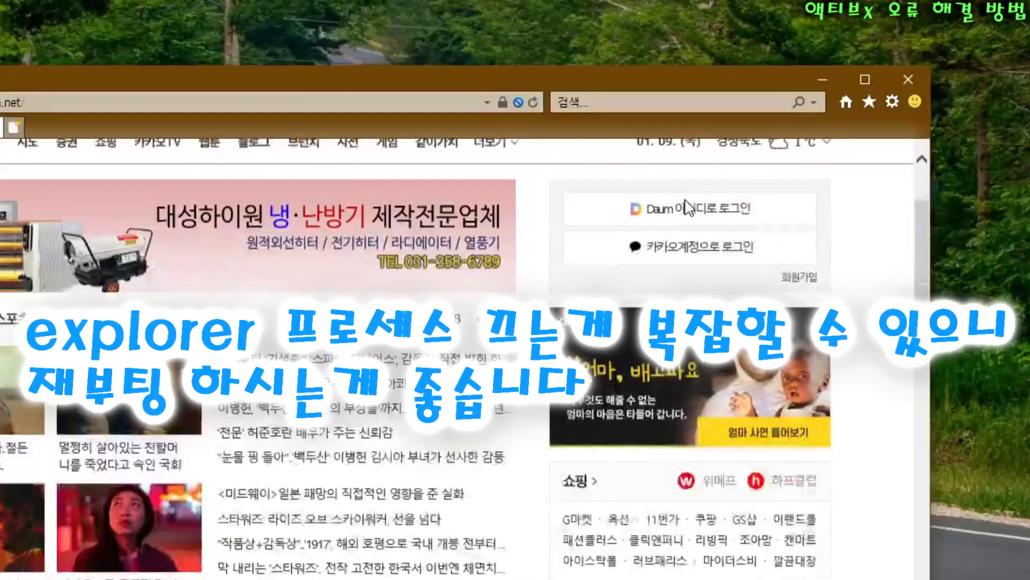
scroll(687, 207, "down", 20)
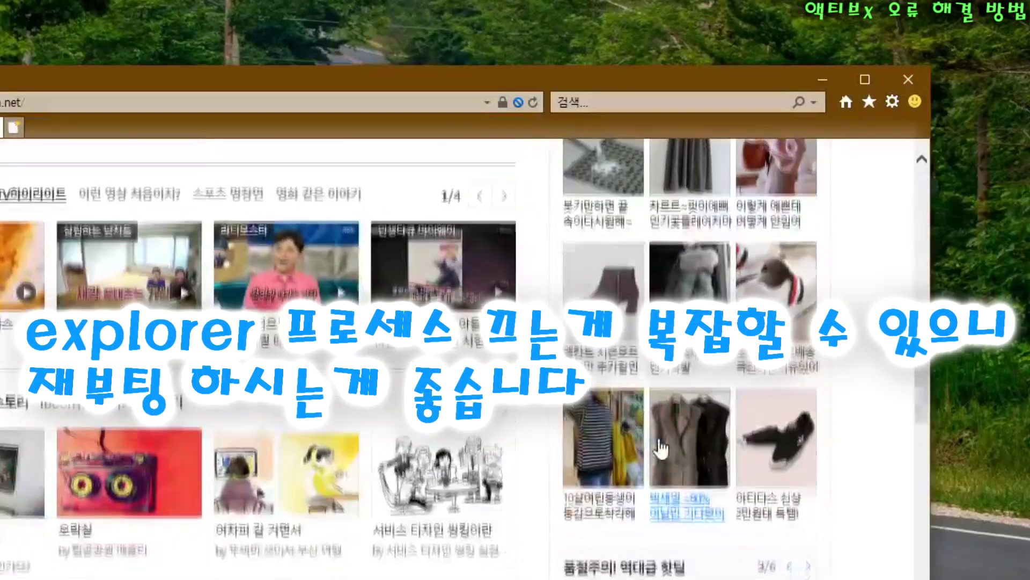
scroll(648, 402, "down", 7)
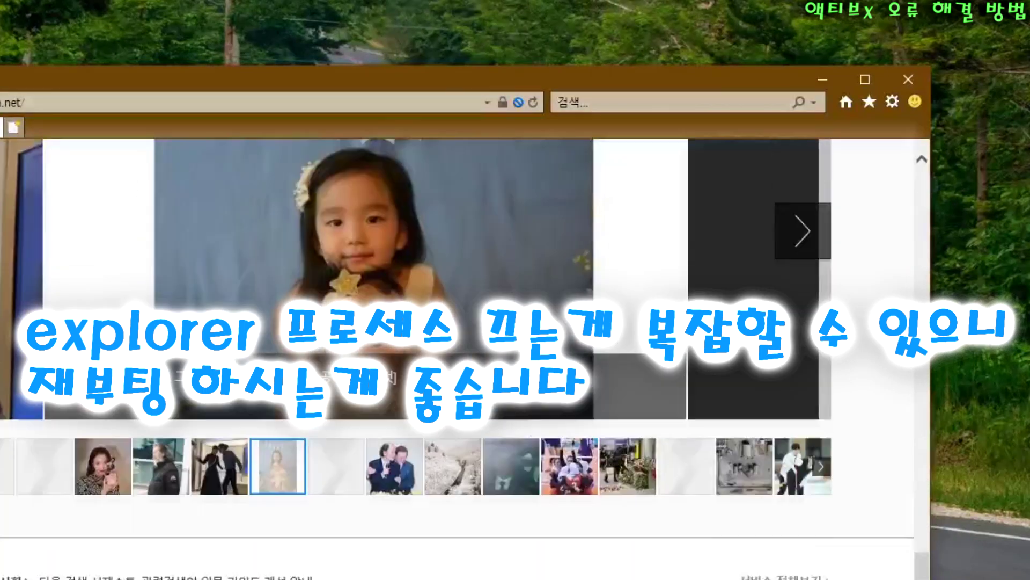
scroll(649, 403, "up", 5)
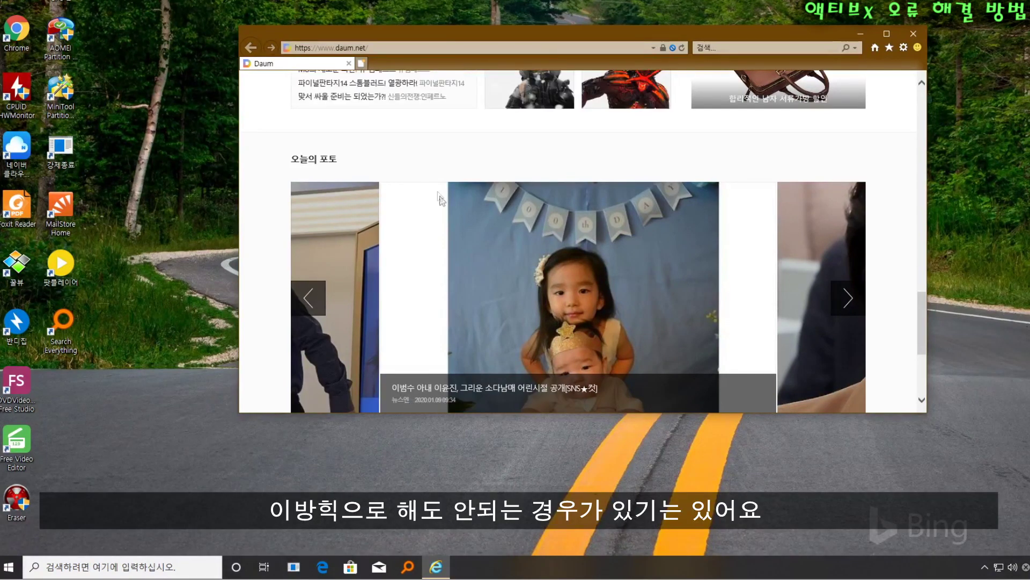
scroll(429, 113, "up", 2)
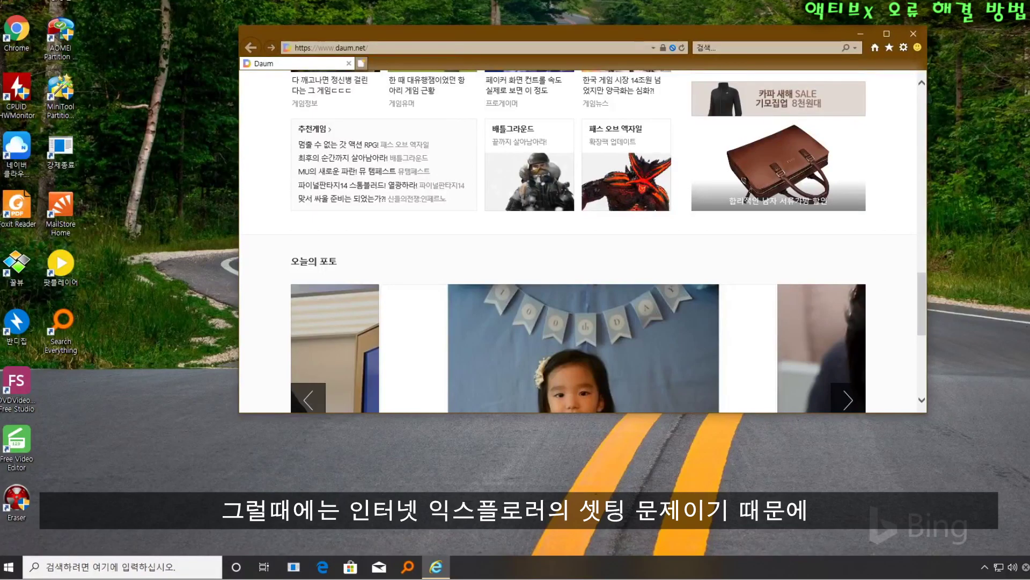
scroll(519, 233, "up", 8)
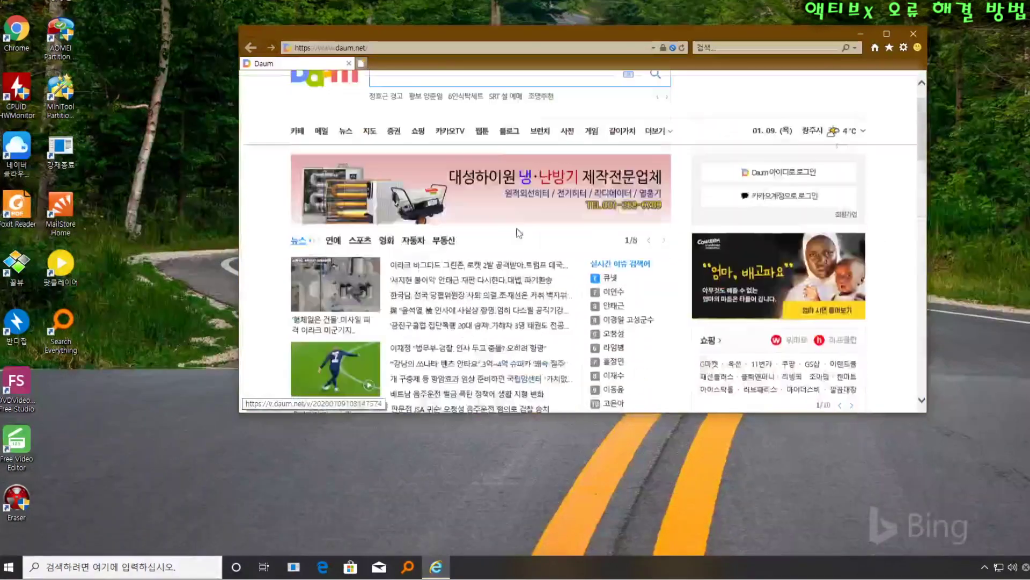
left_click_drag(620, 36, 601, 37)
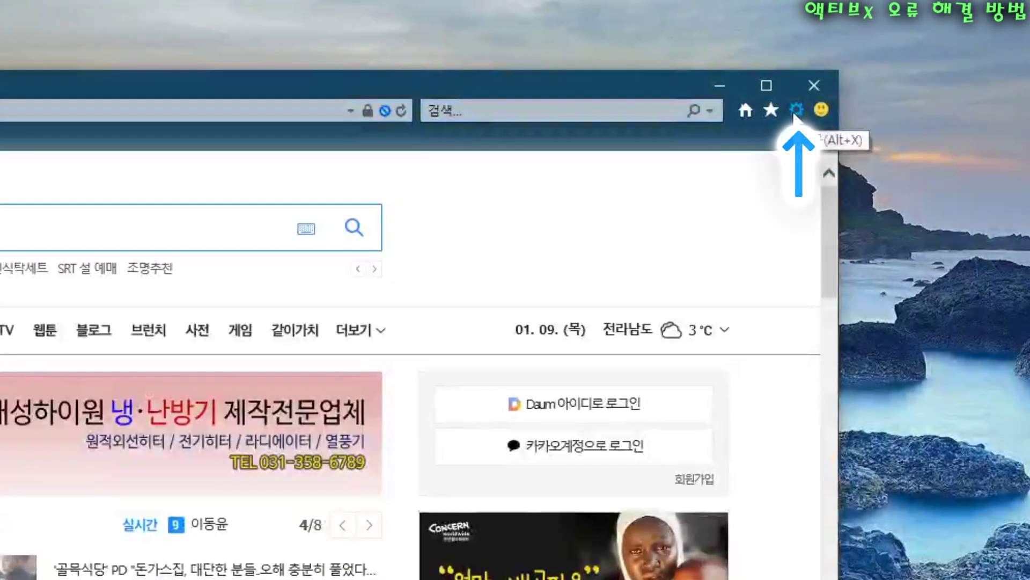
- Reset the security levels of all zones to their defaults in the Internet options
left_click(796, 111)
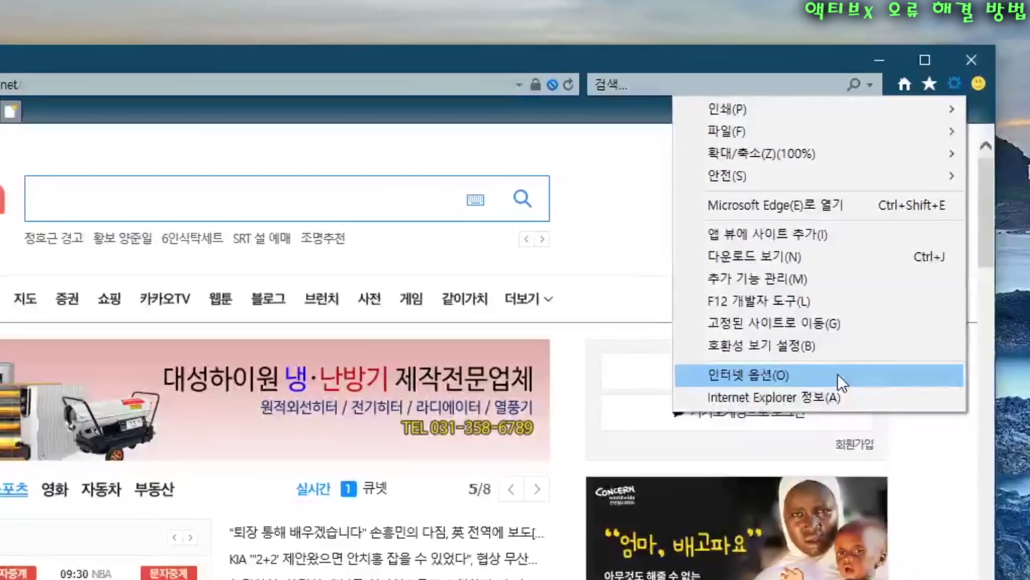
left_click(751, 408)
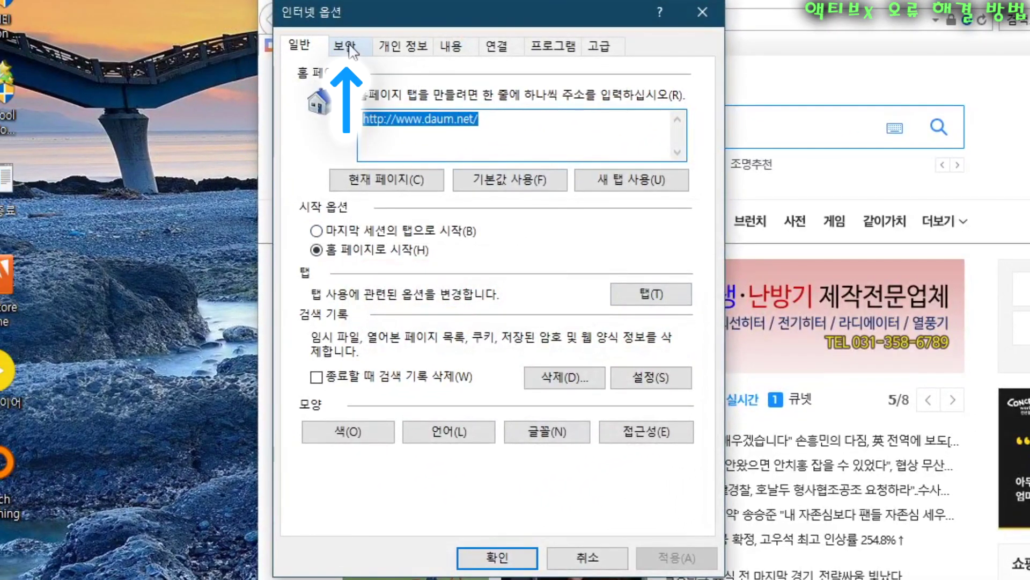
left_click(347, 48)
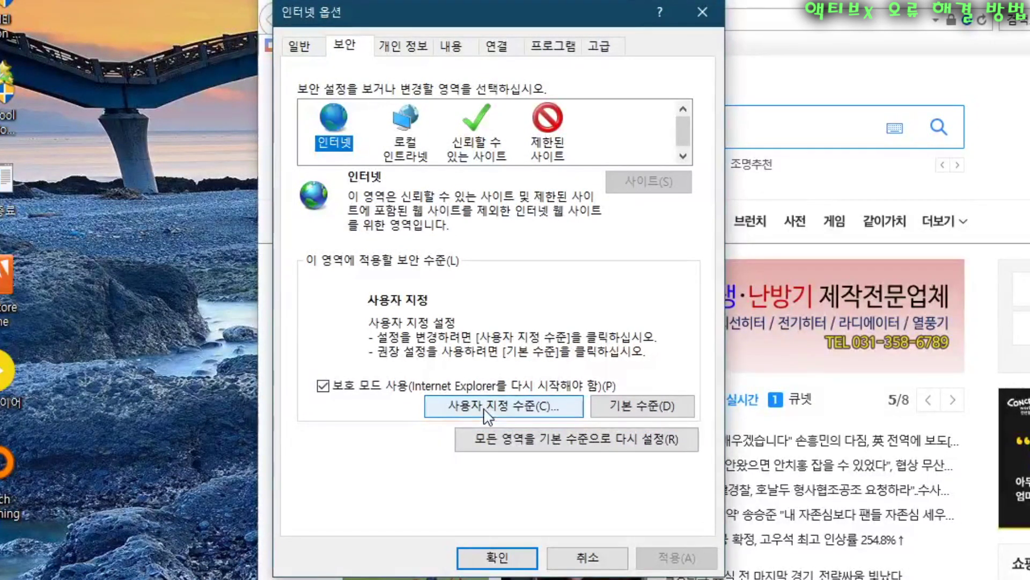
left_click(589, 452)
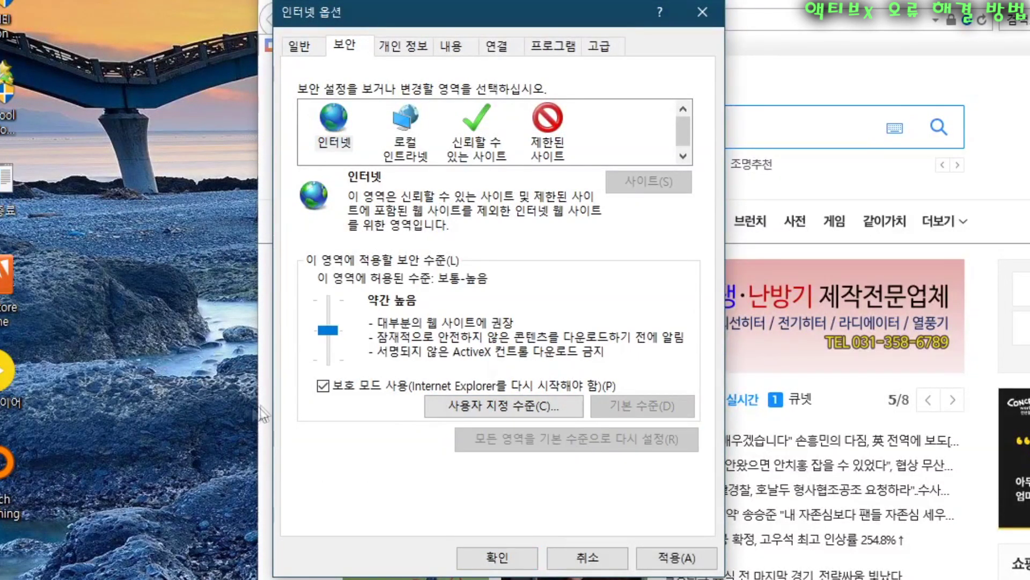
- Restore Internet Explorer's default settings with 개인 설정 삭제 checked, confirm the Internet options, and close the browser
left_click(598, 47)
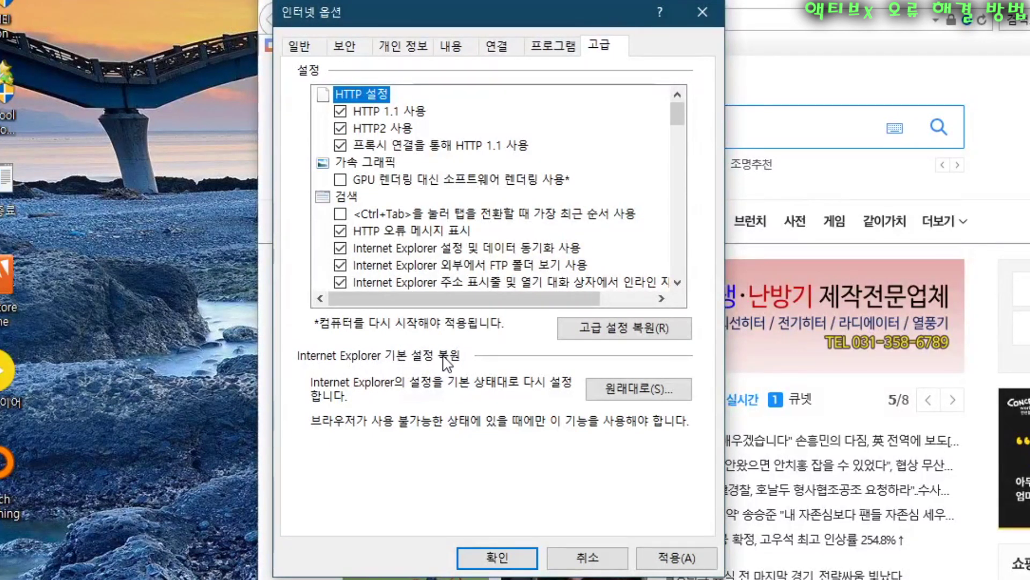
left_click(652, 391)
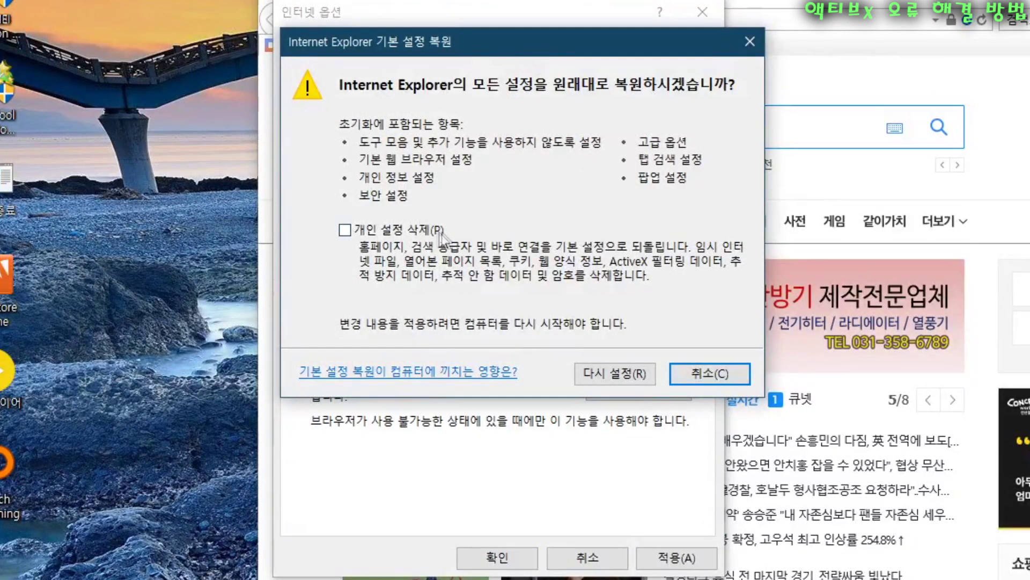
left_click(346, 230)
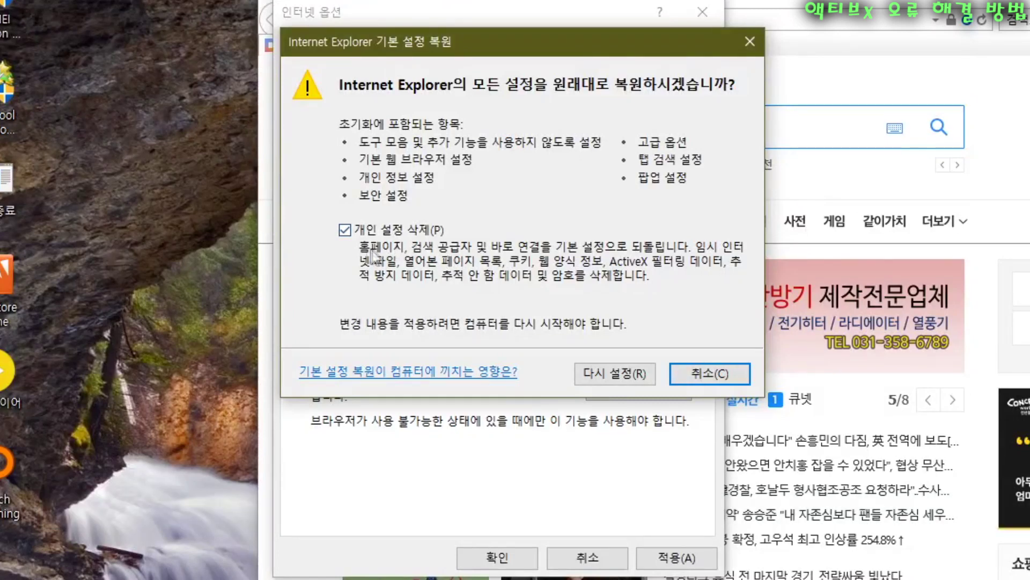
left_click(345, 229)
left_click(610, 379)
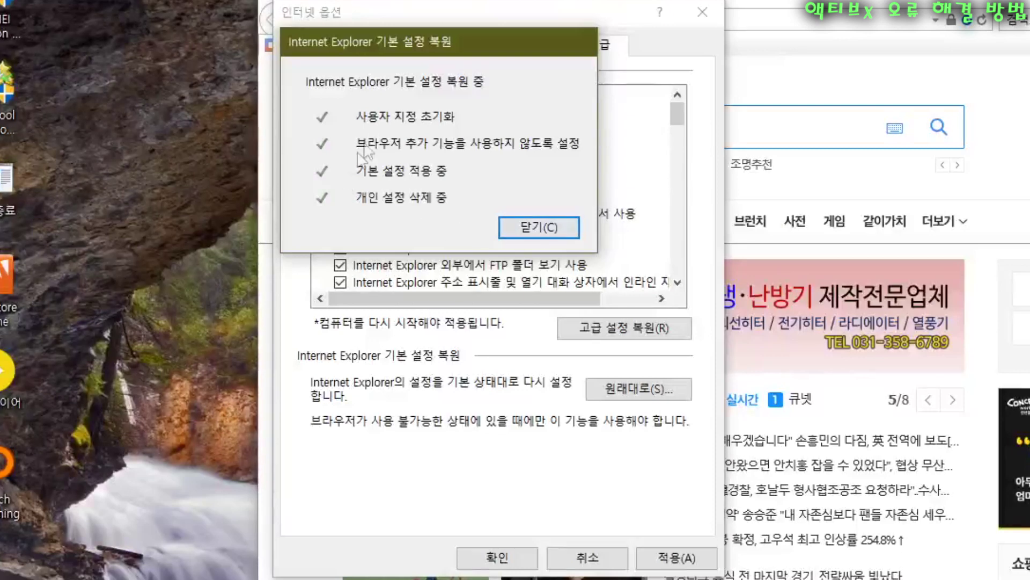
left_click(532, 230)
key("Return")
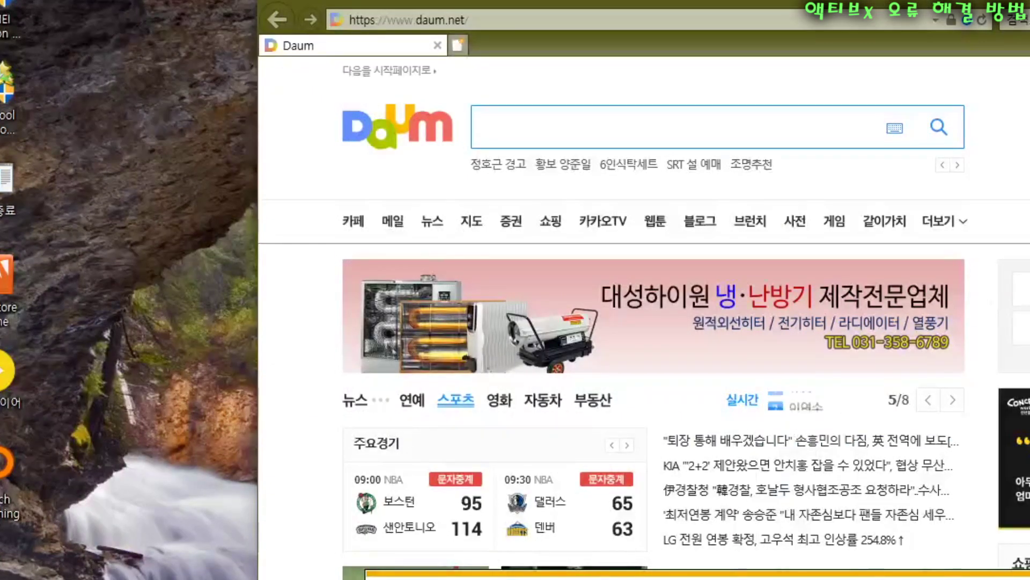
key("alt+F4")
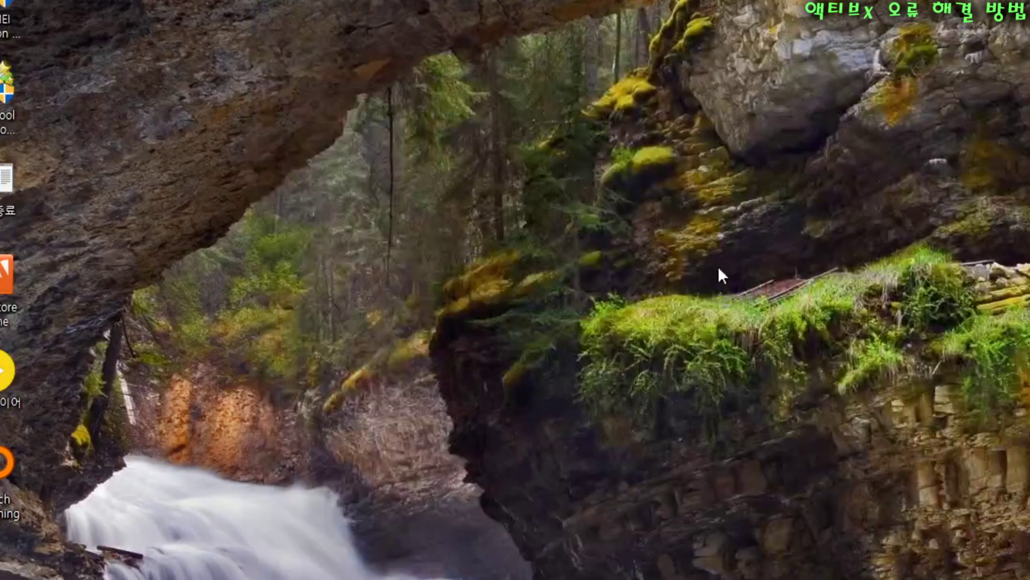